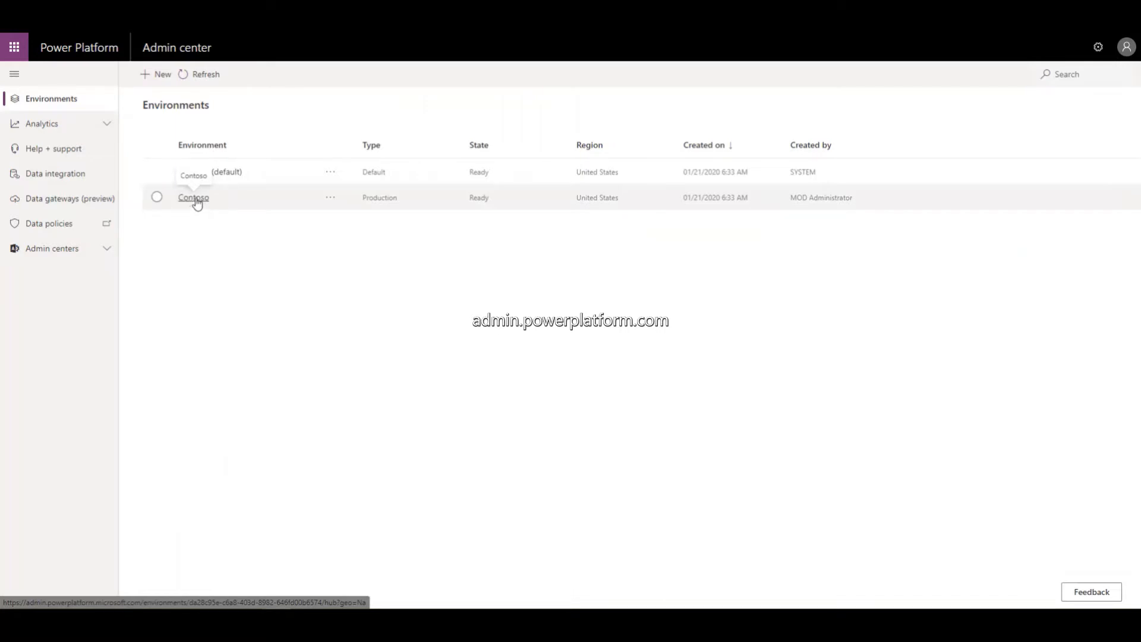
Step: Open the Teams integration settings of the Contoso environment
click(197, 202)
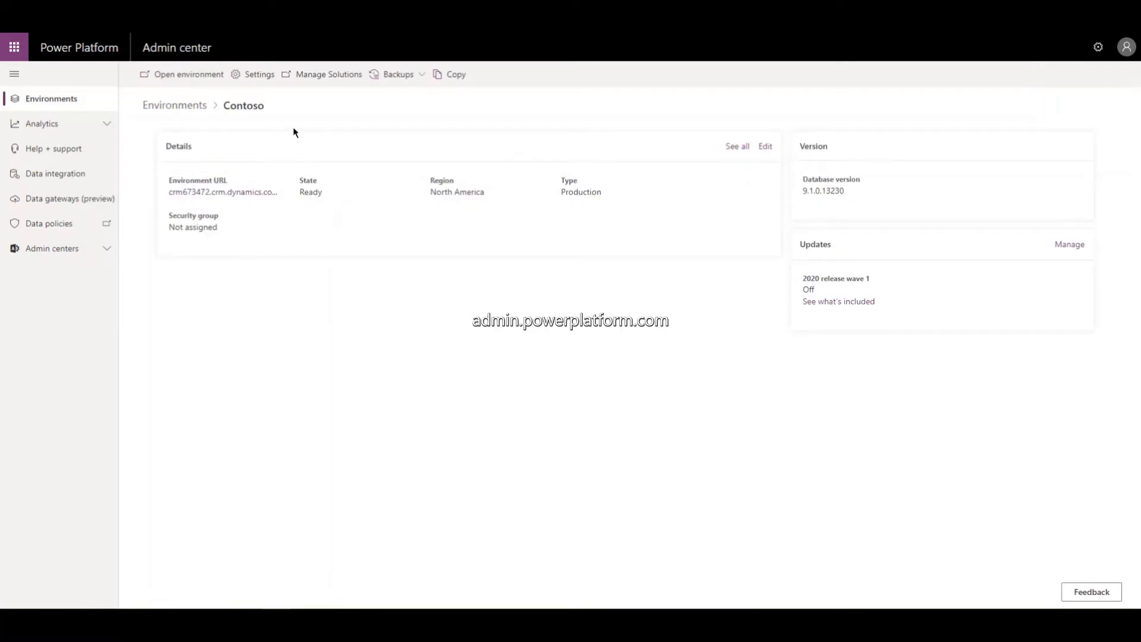
click(264, 77)
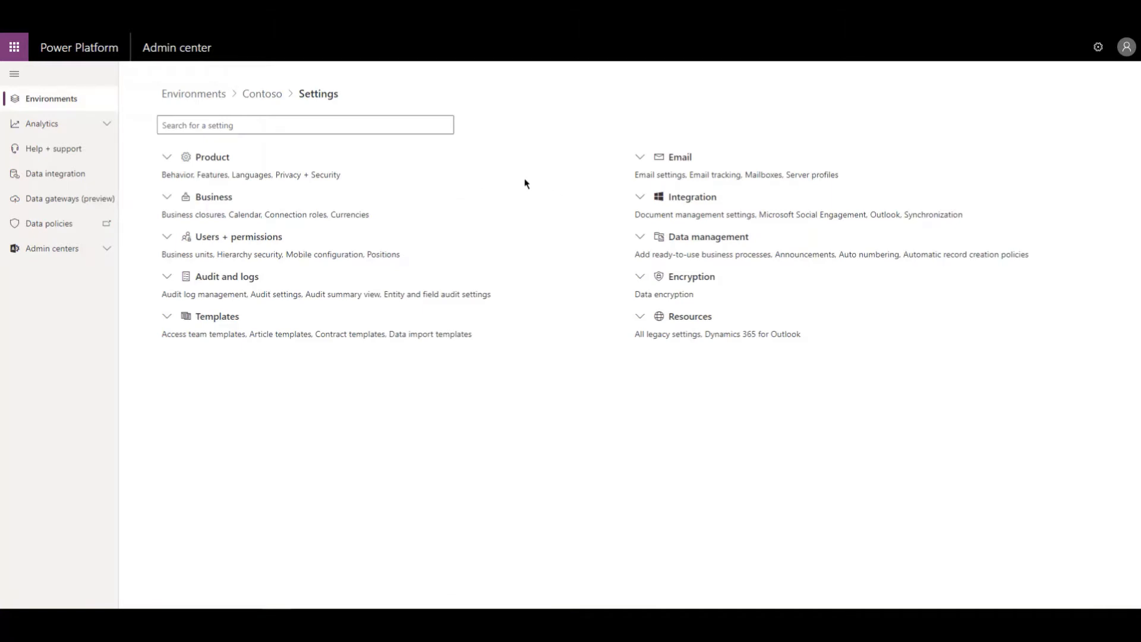
click(642, 201)
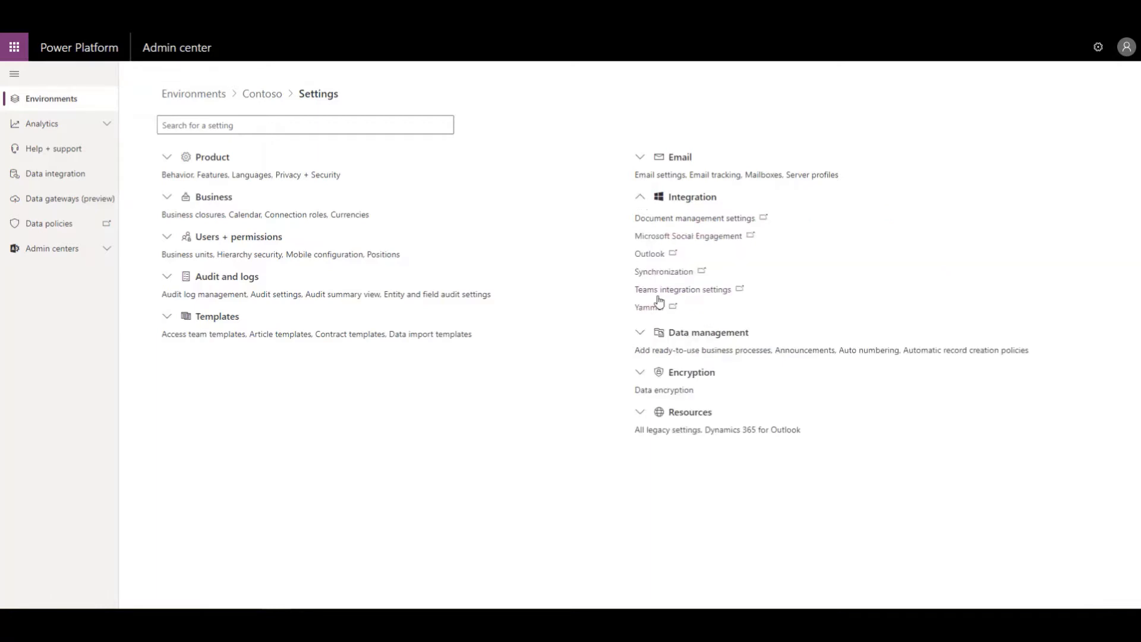
click(692, 291)
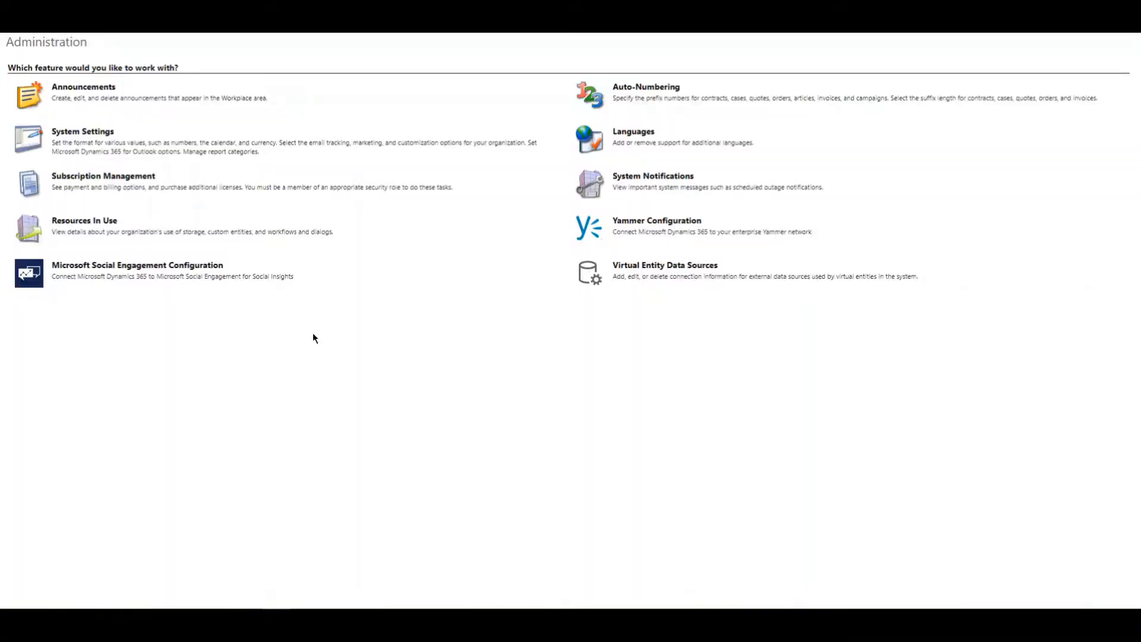
Step: Enable both Basic and Enhanced Microsoft Teams Integration in the System Settings and save the changes
click(88, 135)
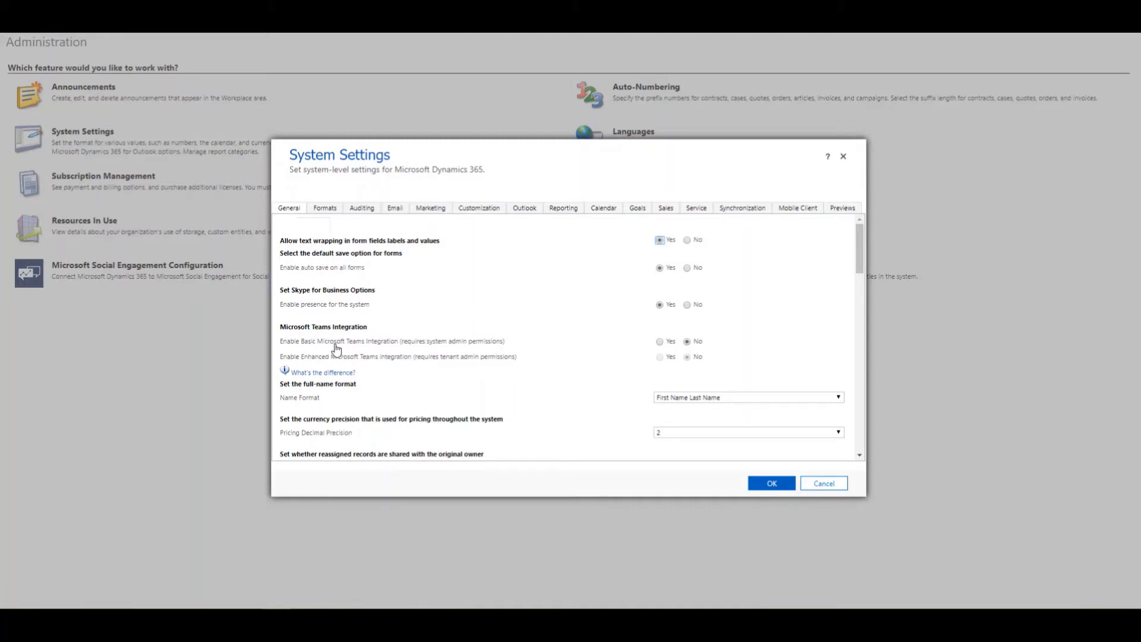
click(660, 342)
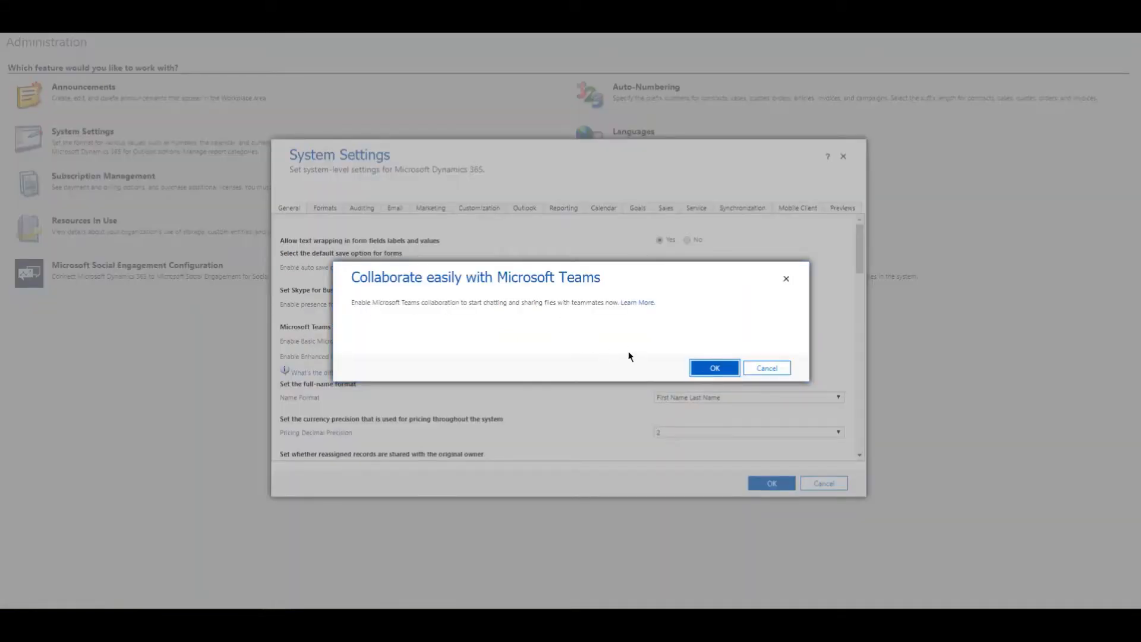
click(710, 372)
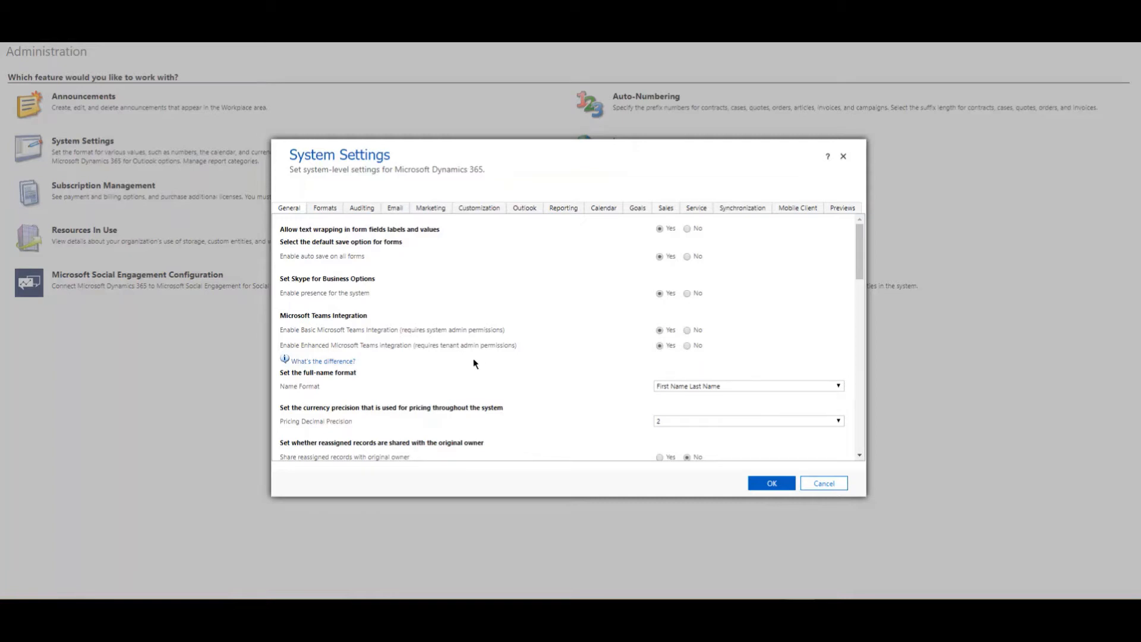
click(659, 344)
click(772, 485)
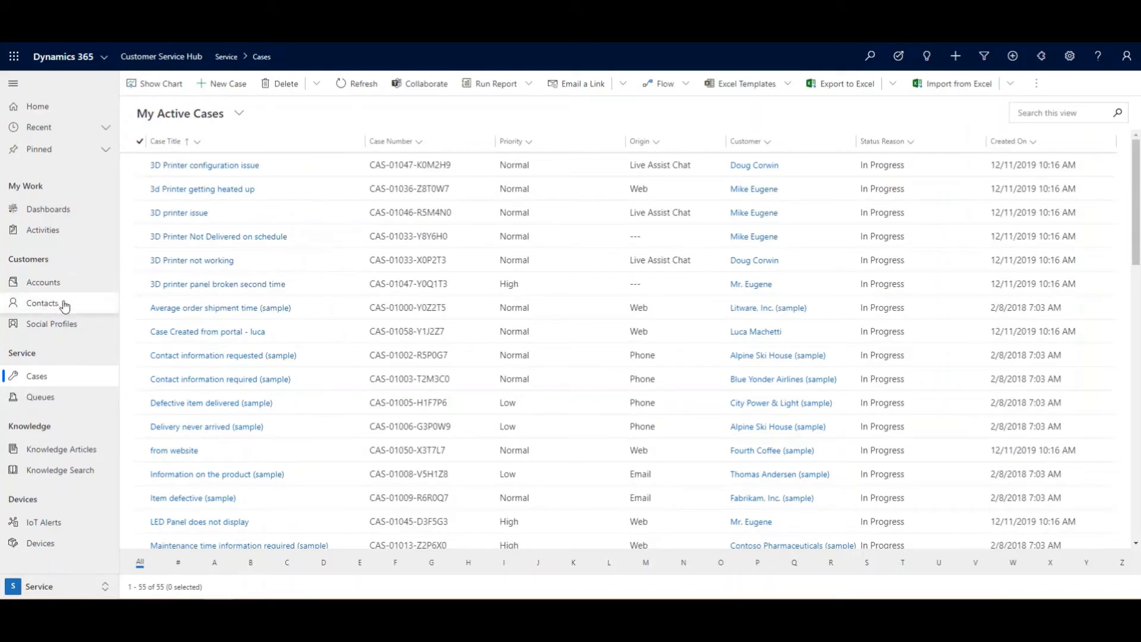
Step: Open the contacts list in the Customer Service Hub
click(42, 306)
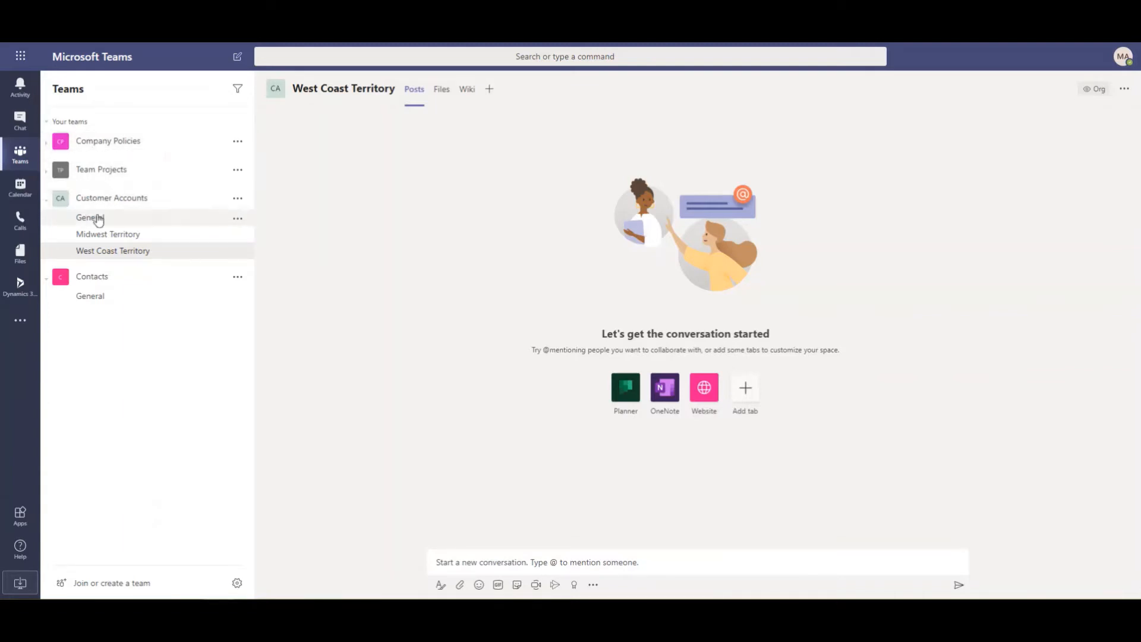
Step: Look through the channels of the listed teams in Microsoft Teams and open the General channel of the Contacts team
click(49, 199)
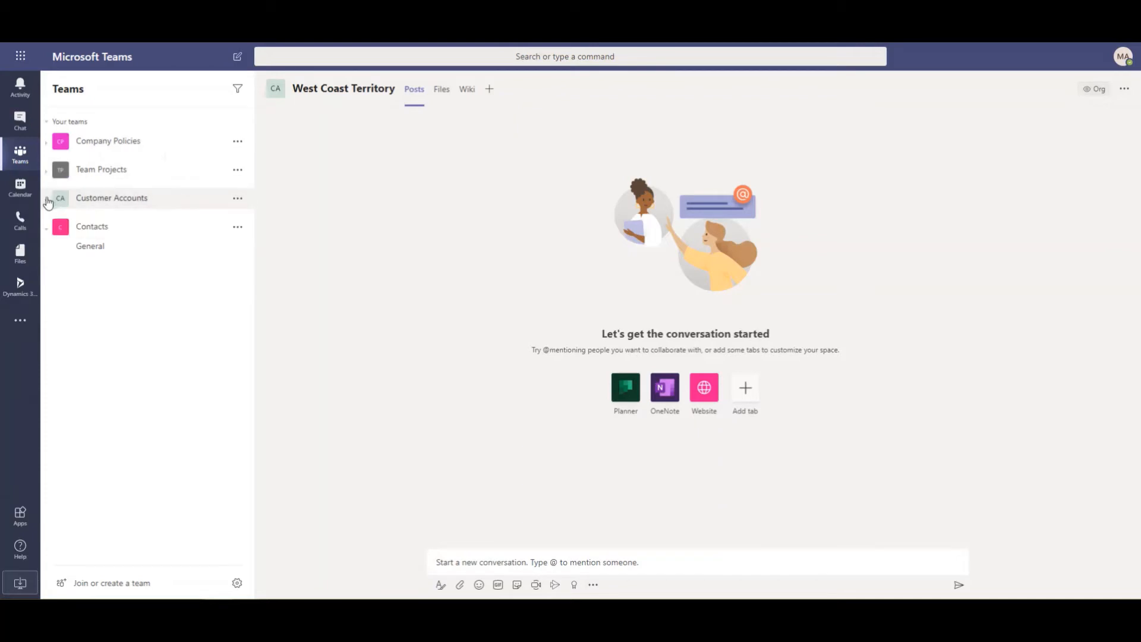
click(47, 233)
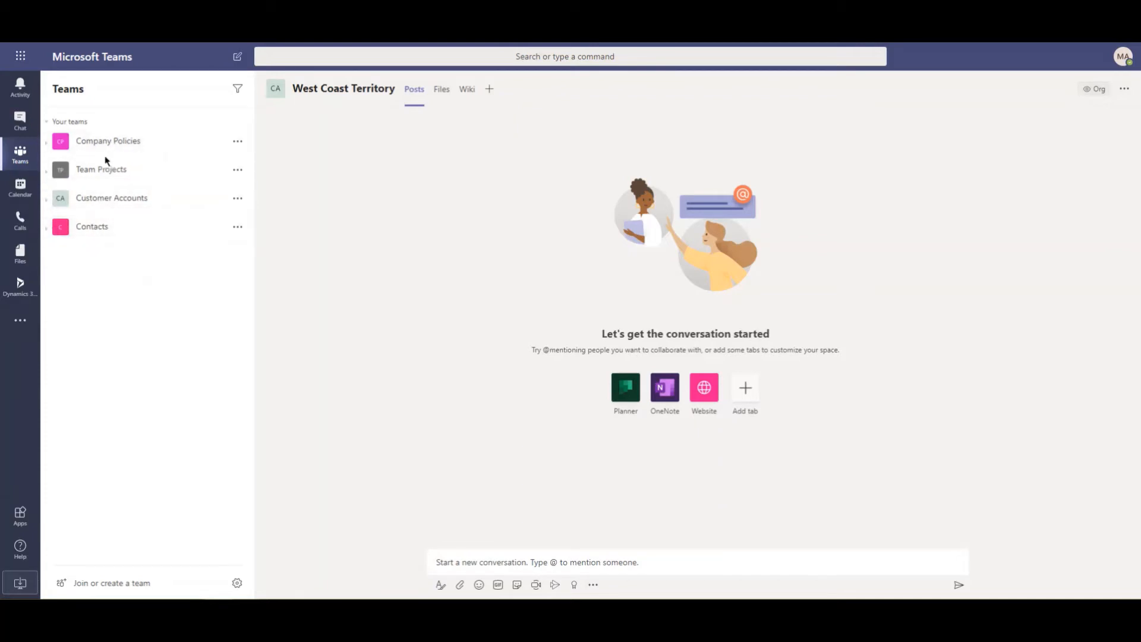
click(50, 173)
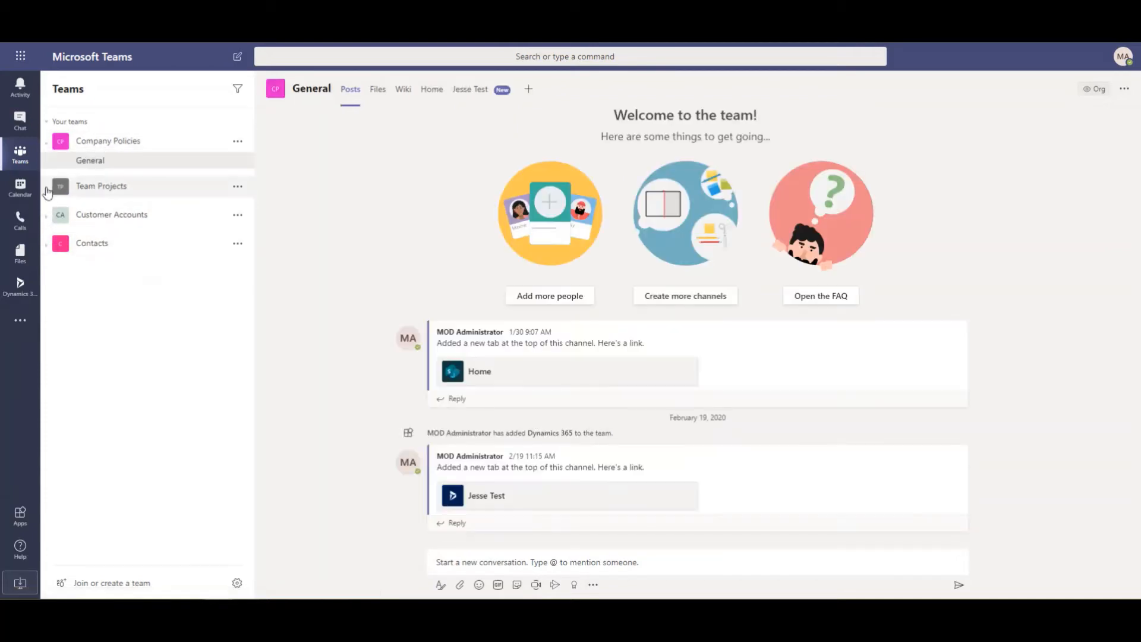
click(48, 215)
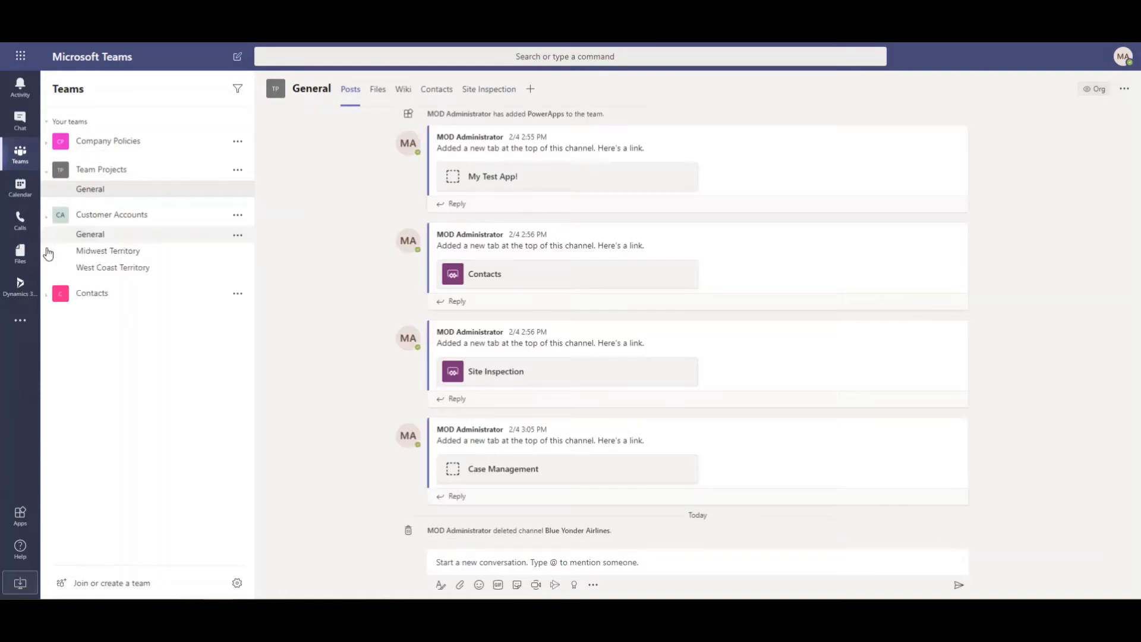
click(47, 296)
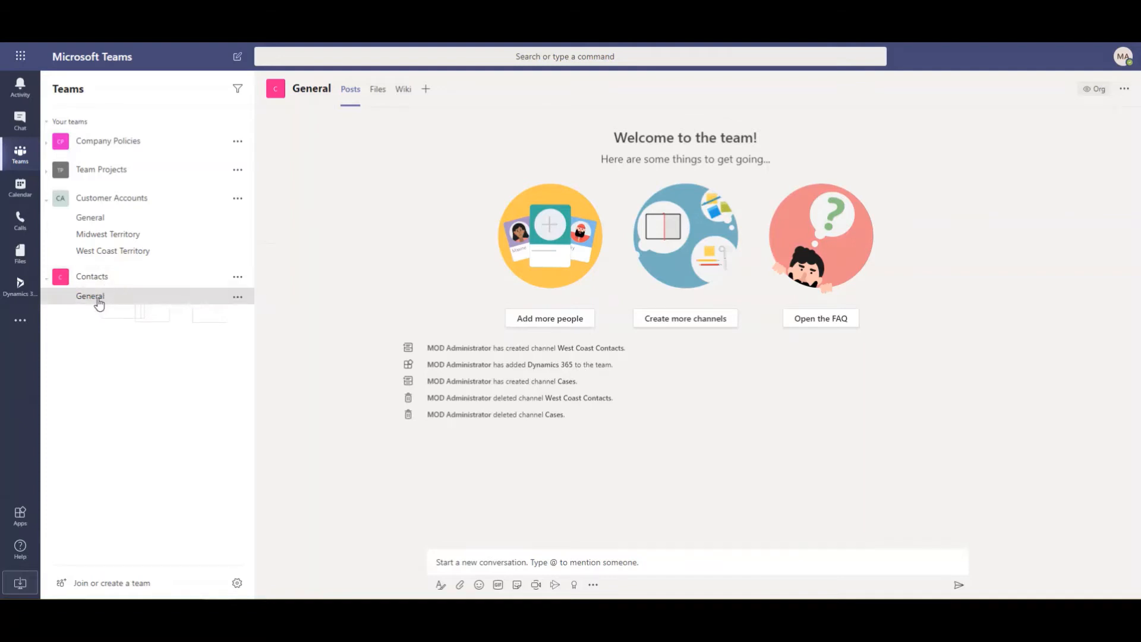
Step: Add a Dynamics 365 tab to the Contacts team's General channel, using the My Active Contacts view of the Contact entity
click(425, 91)
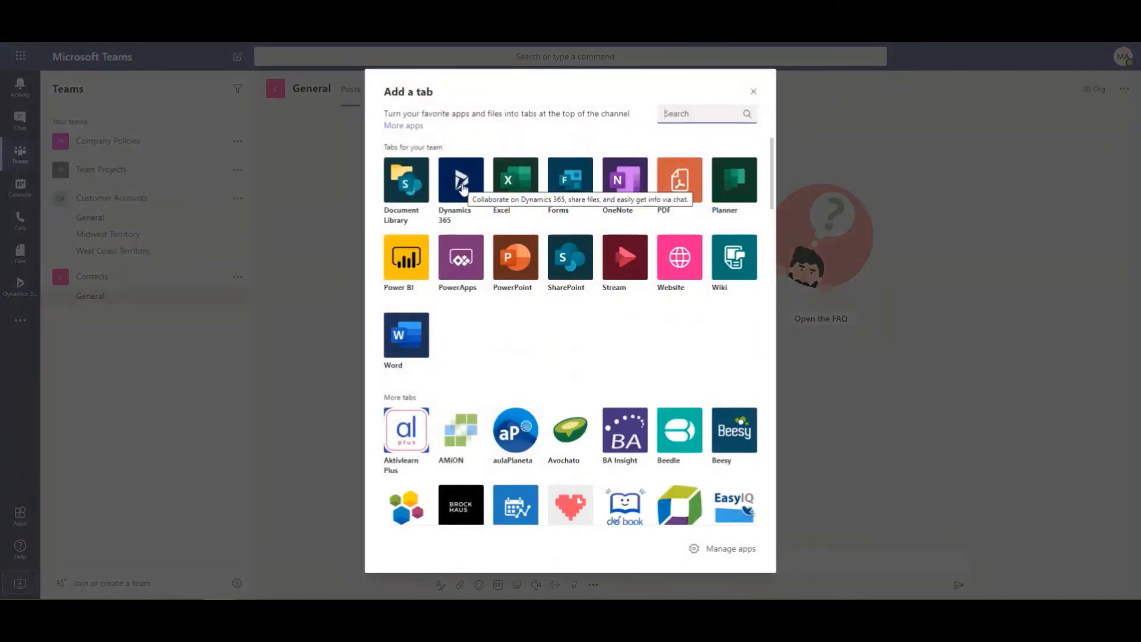
click(463, 188)
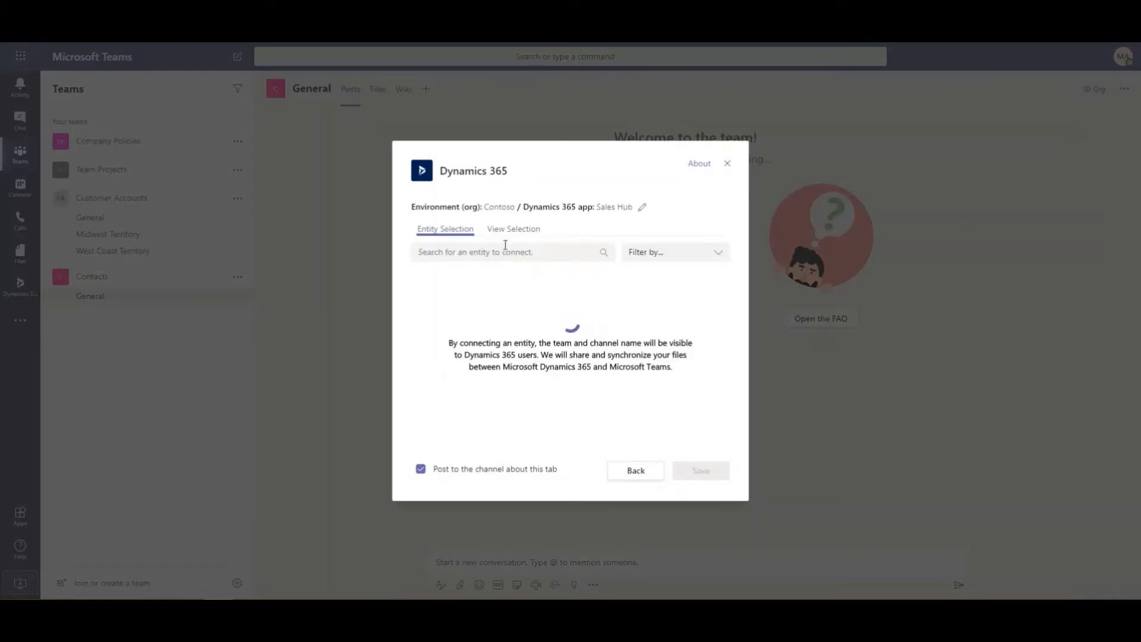
click(511, 231)
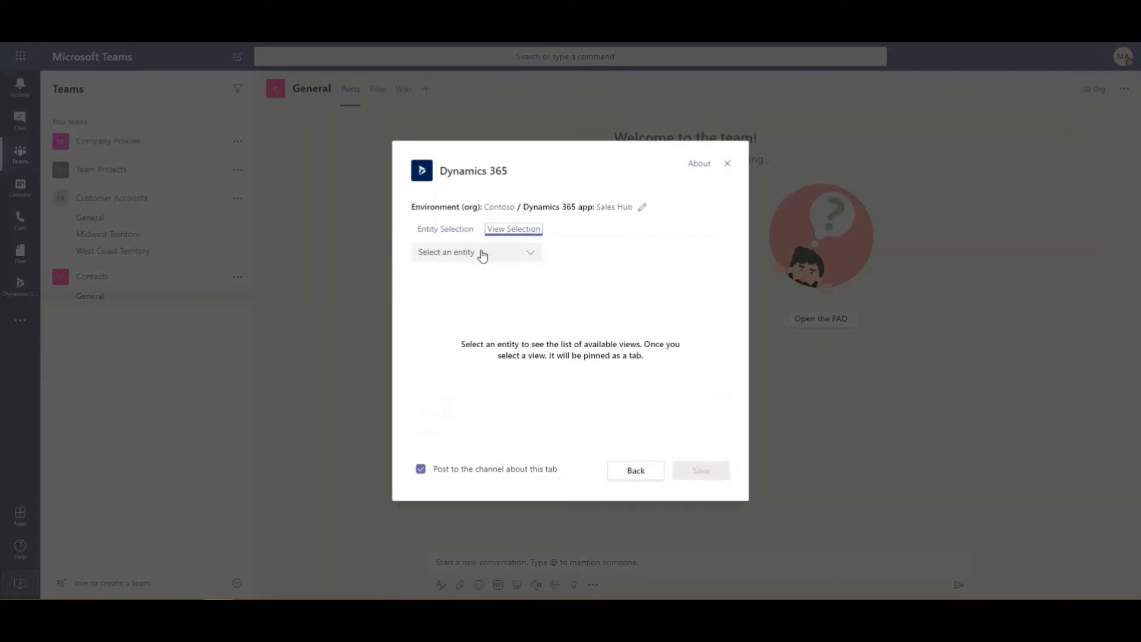
click(529, 254)
drag(538, 277, 538, 289)
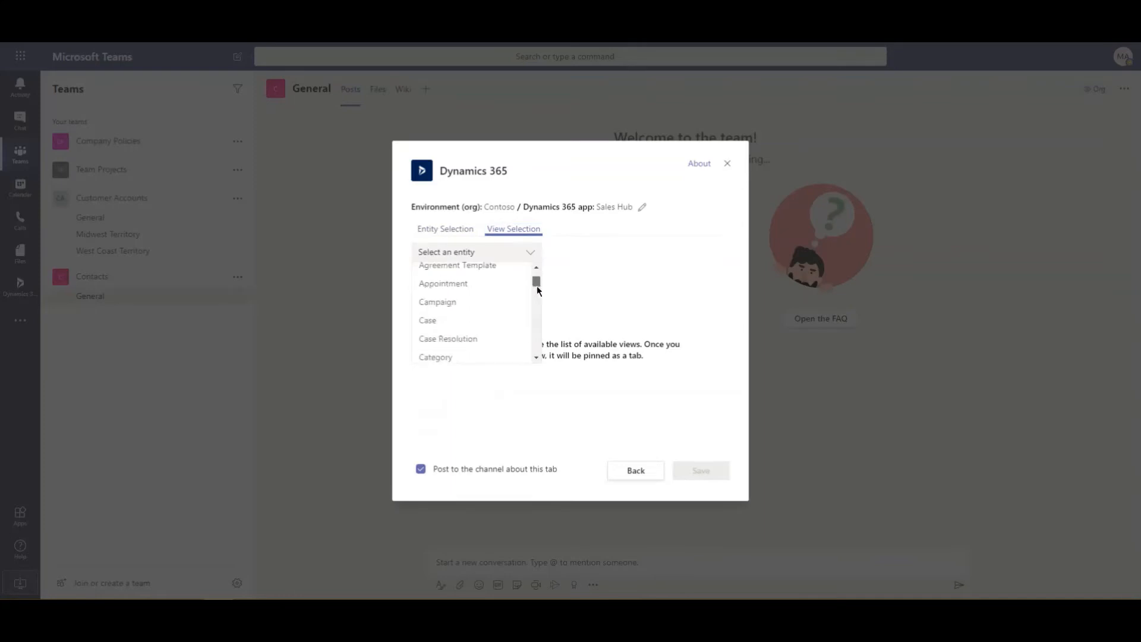
scroll(536, 289, down, 1)
scroll(501, 319, down, 1)
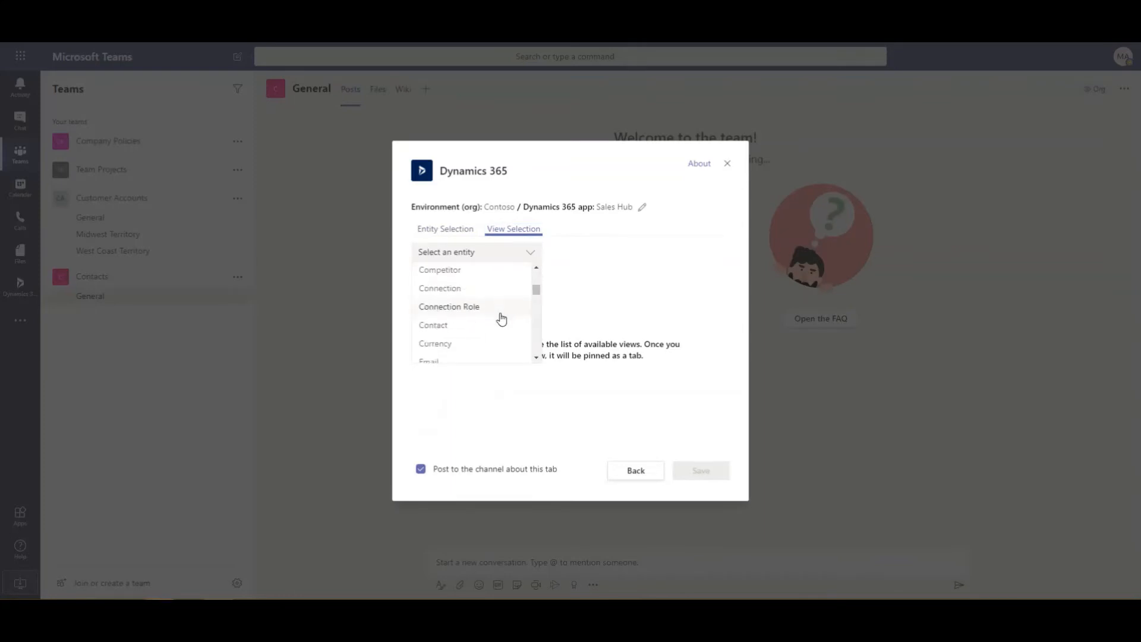
scroll(501, 319, down, 1)
click(447, 274)
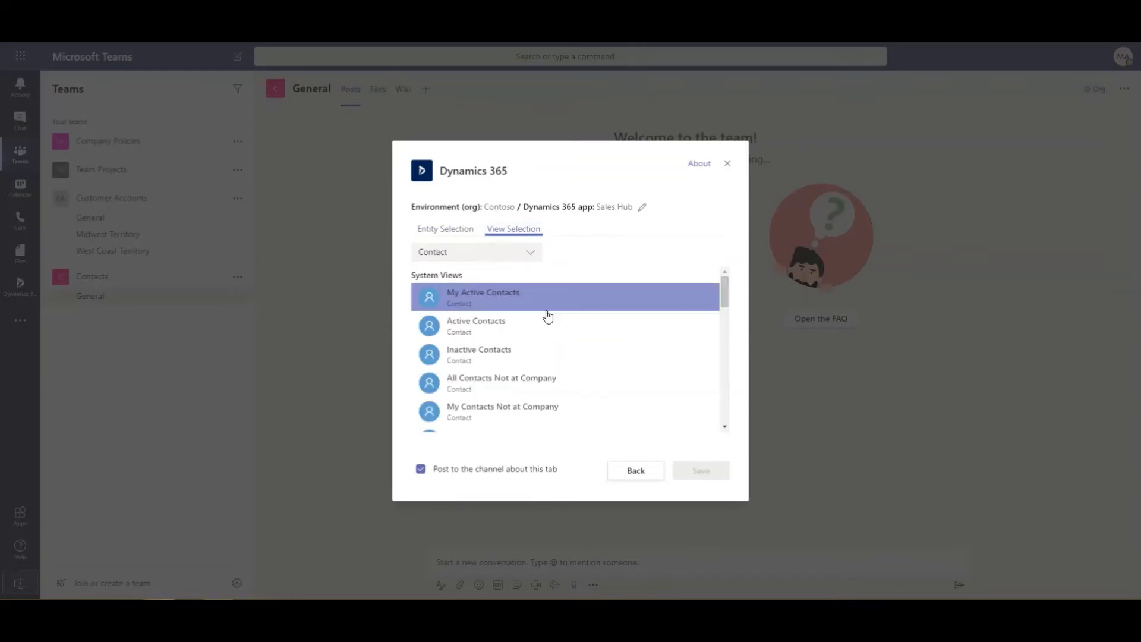
click(489, 306)
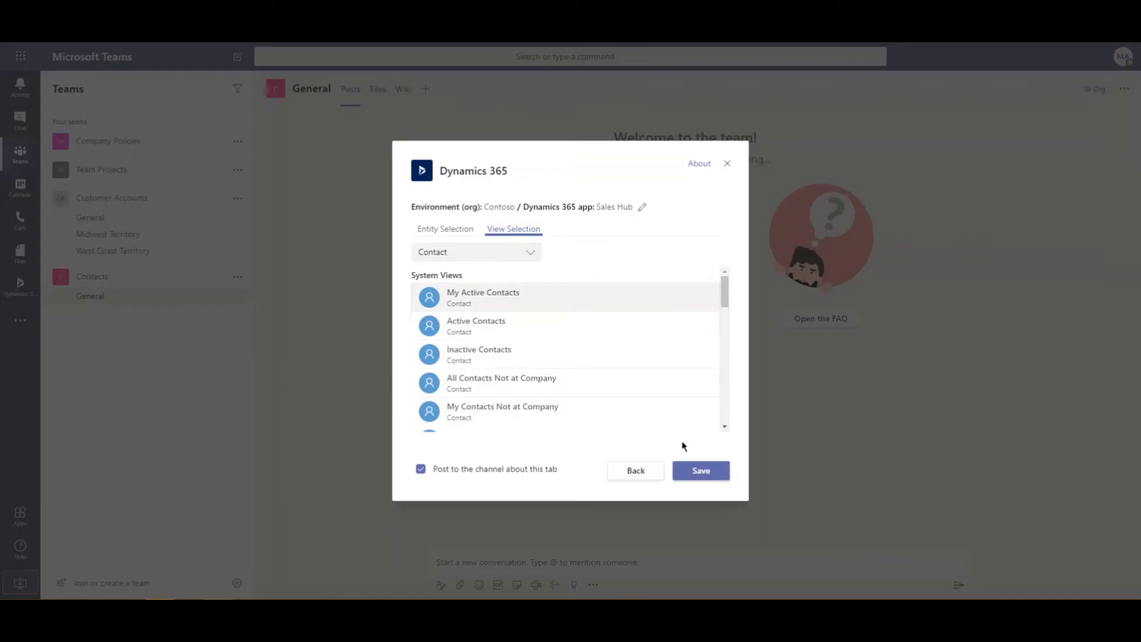
click(700, 471)
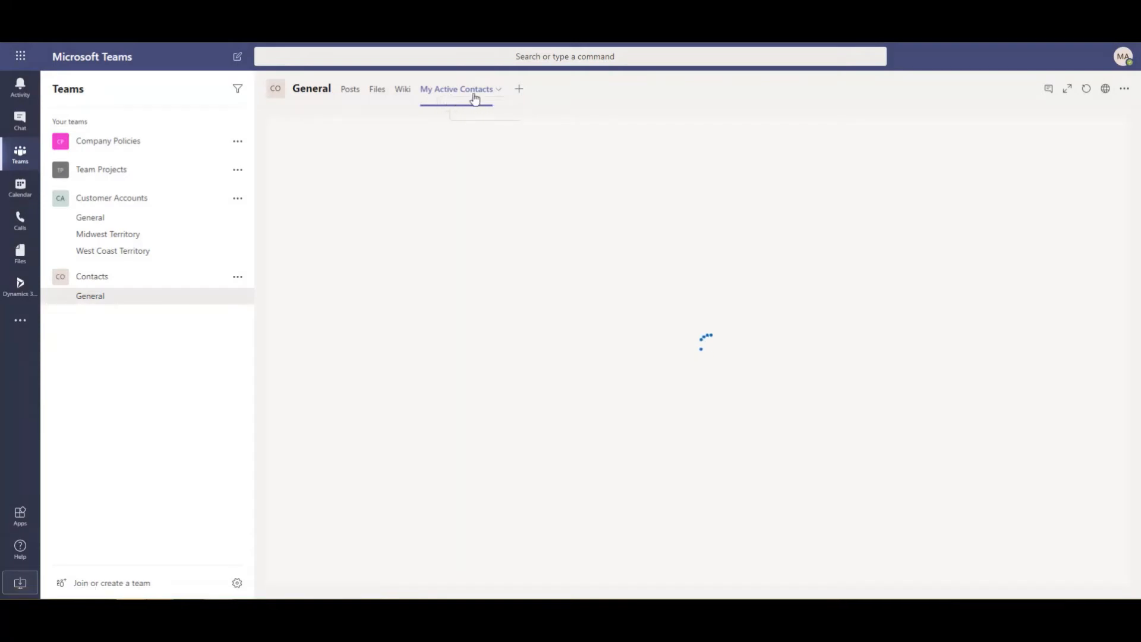
Step: Check the General channel's posts for the new tab's announcement and return to the My Active Contacts tab
click(500, 93)
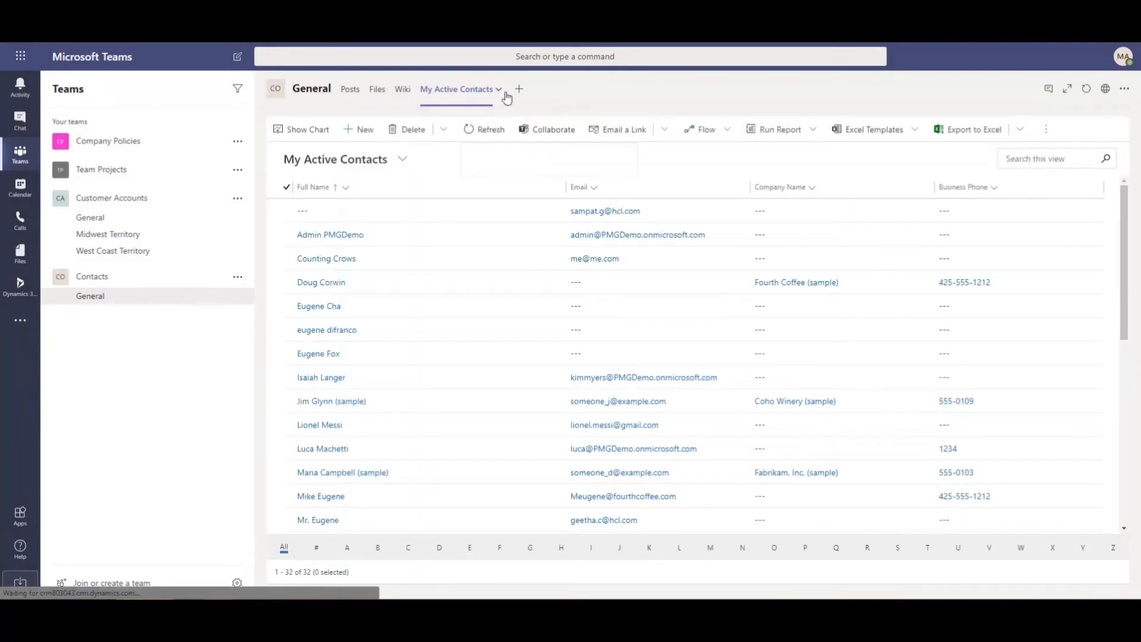
click(500, 93)
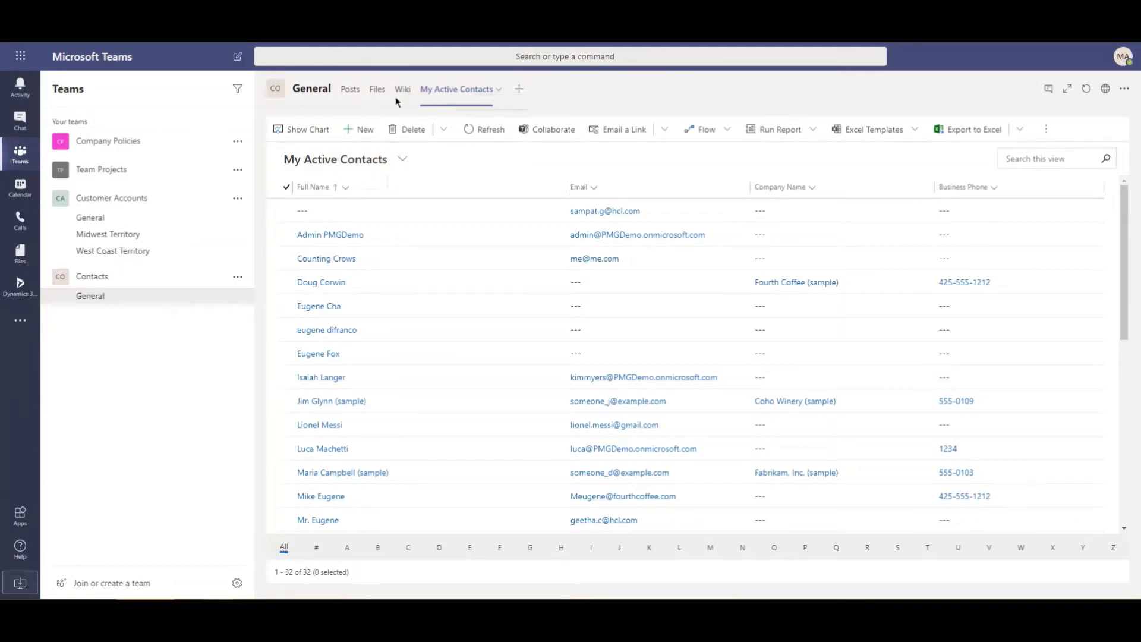
click(353, 95)
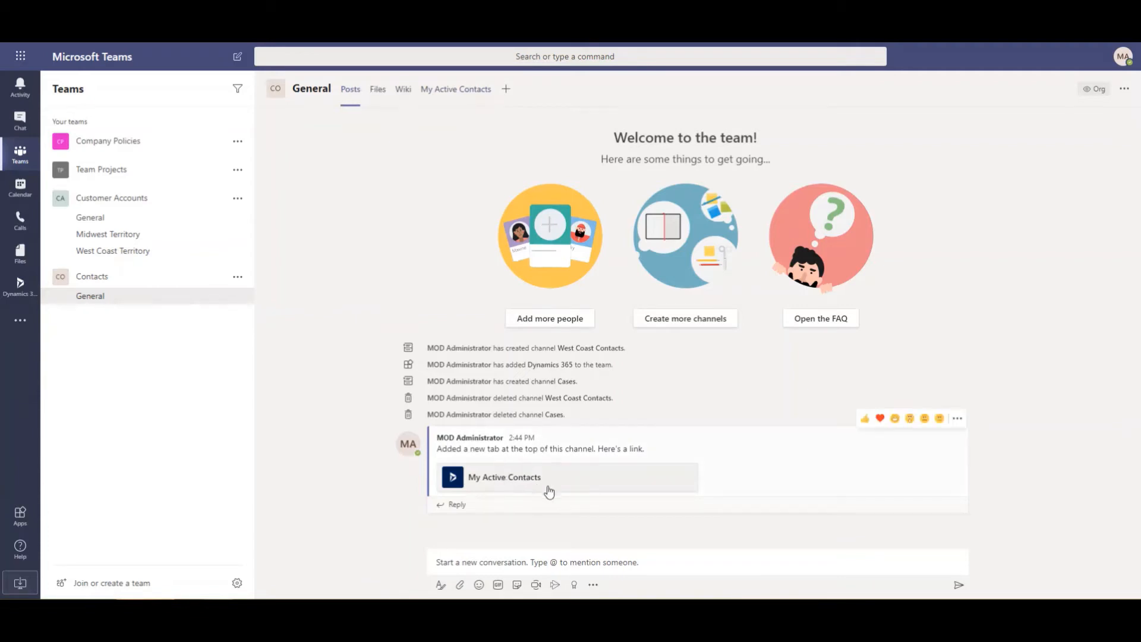
click(455, 91)
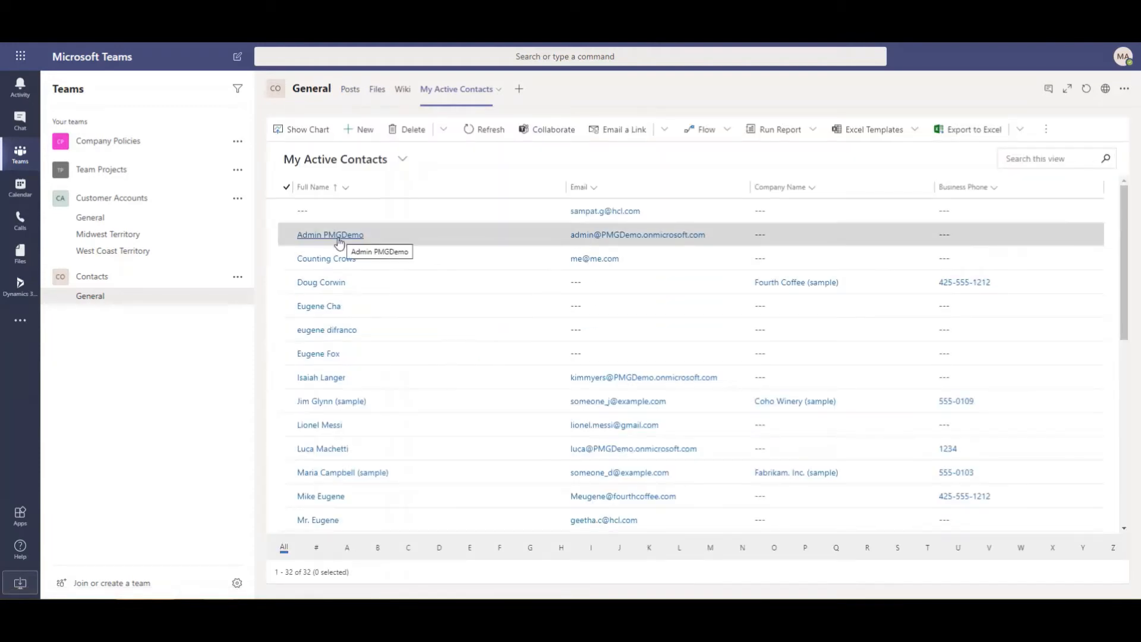
Step: Open the PMGDemo administrator's contact record, dismiss the script error, set the job title to Consultant and save the record
click(336, 236)
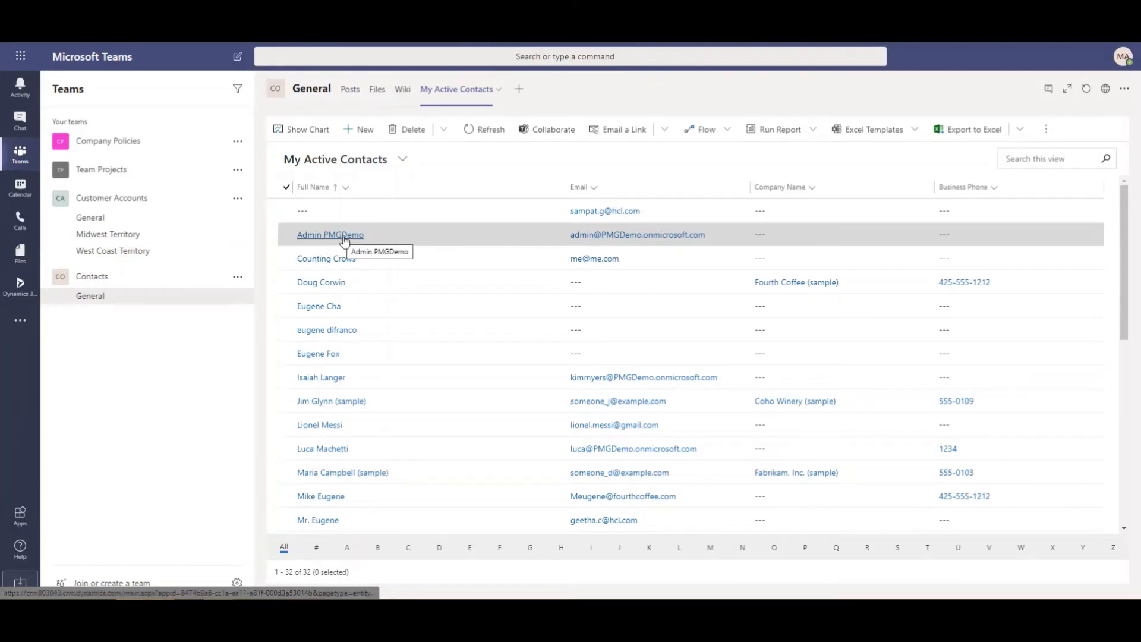
click(344, 238)
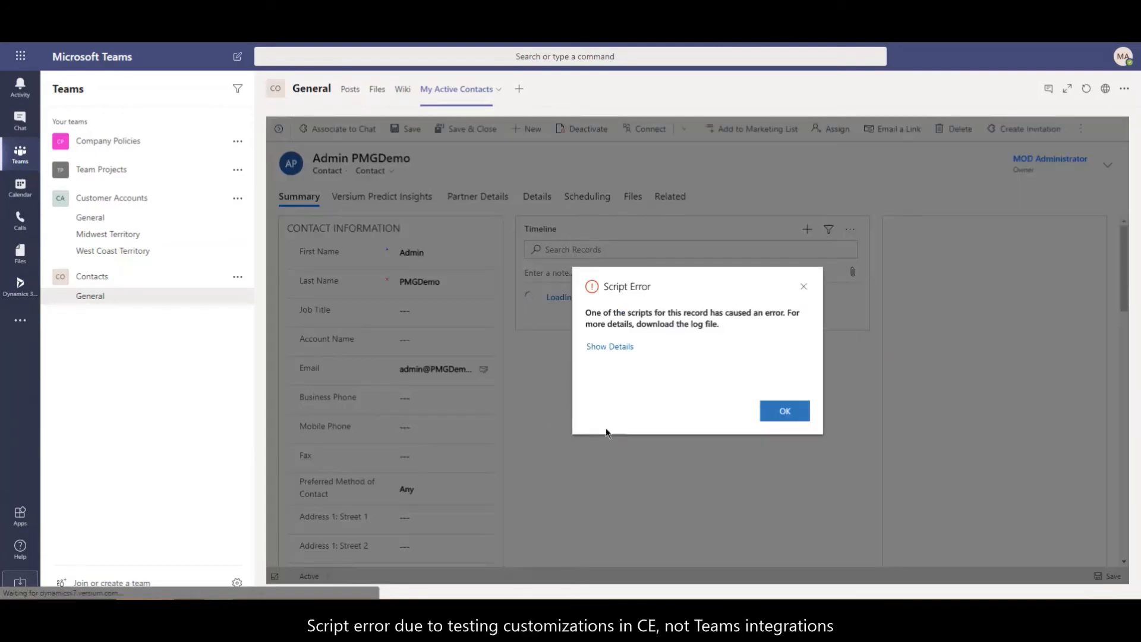
click(784, 412)
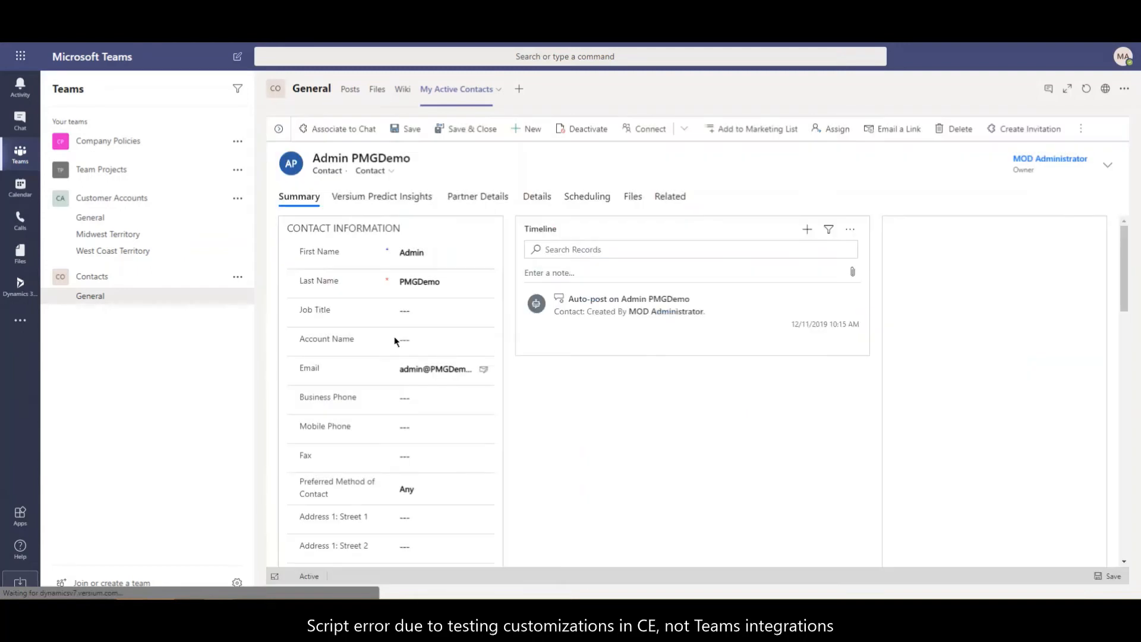
click(433, 313)
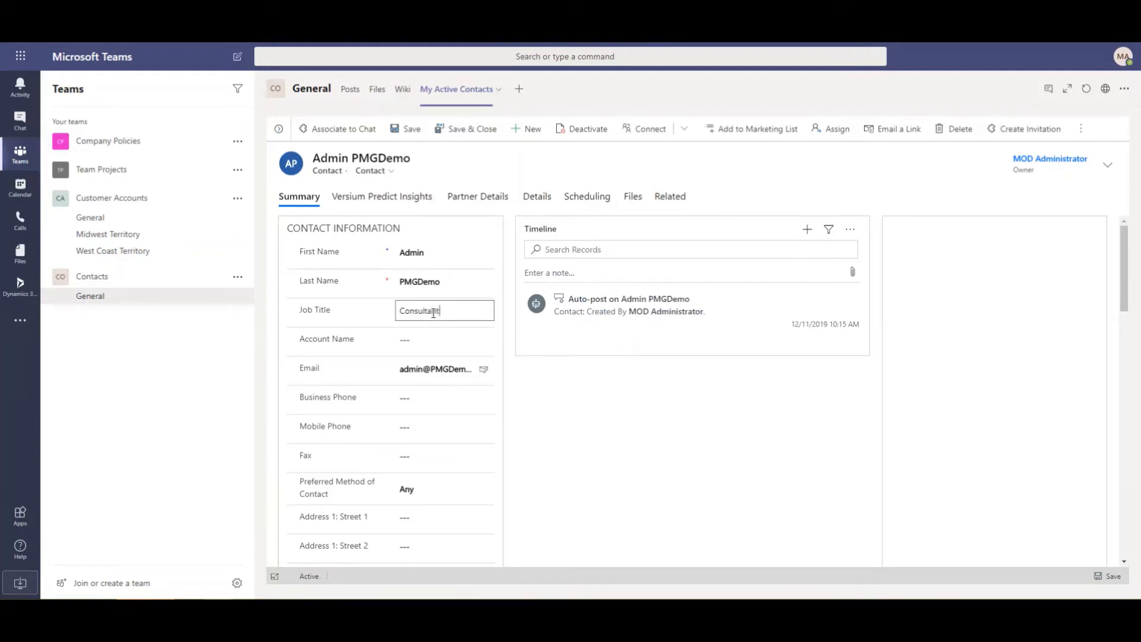
text(Consultant)
click(1101, 575)
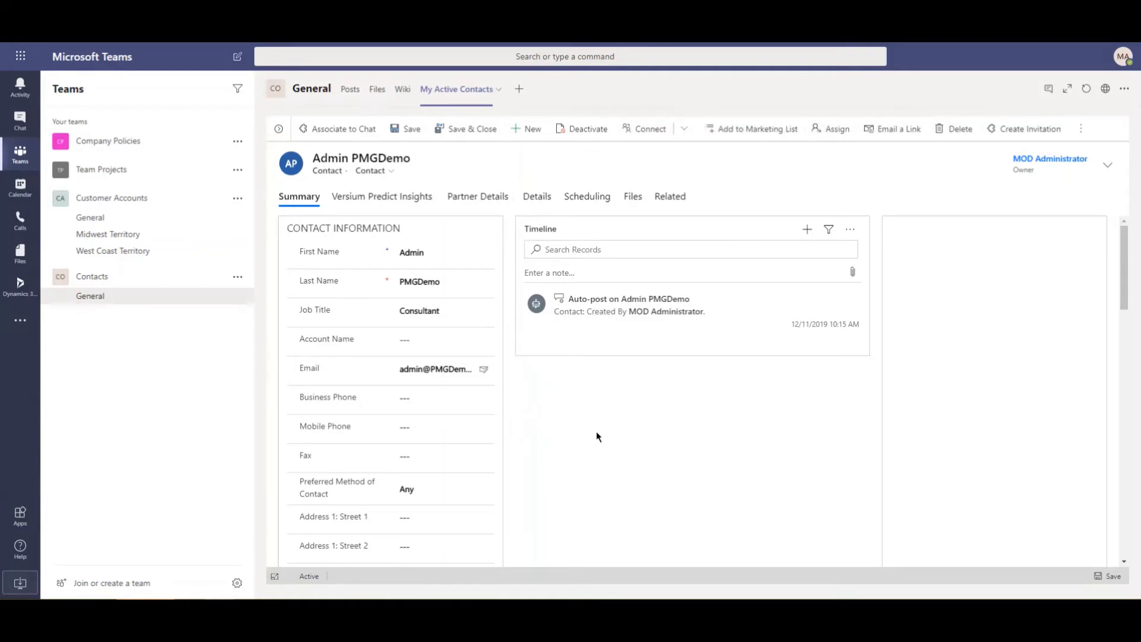
Step: Return to the contacts list through the channel's posts and switch its view to Active Contacts
click(350, 89)
click(470, 90)
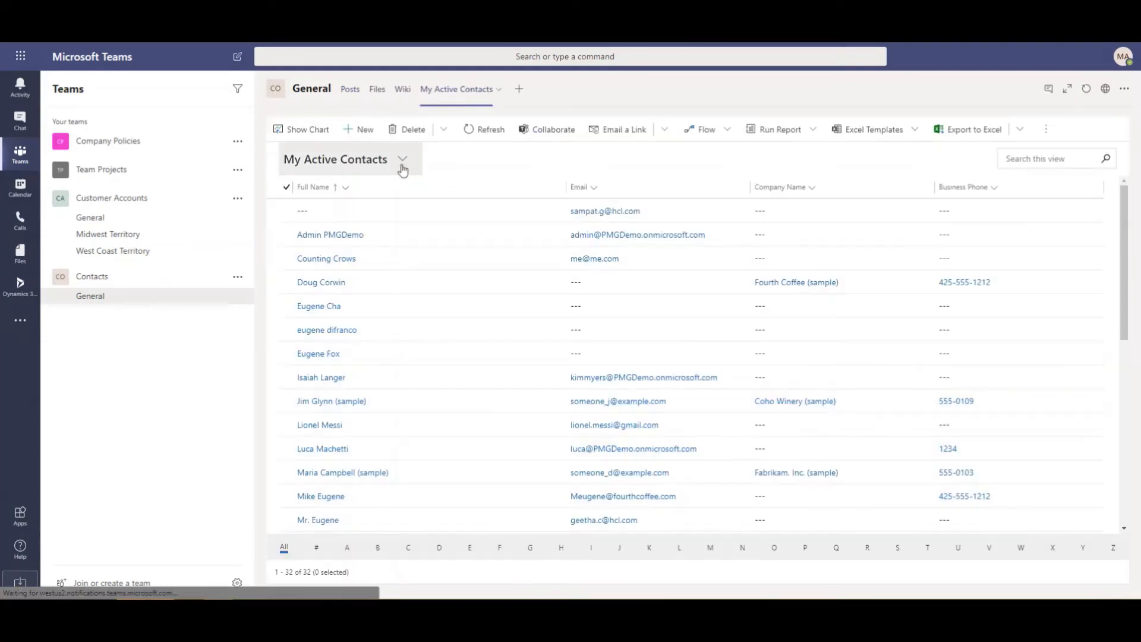
click(400, 162)
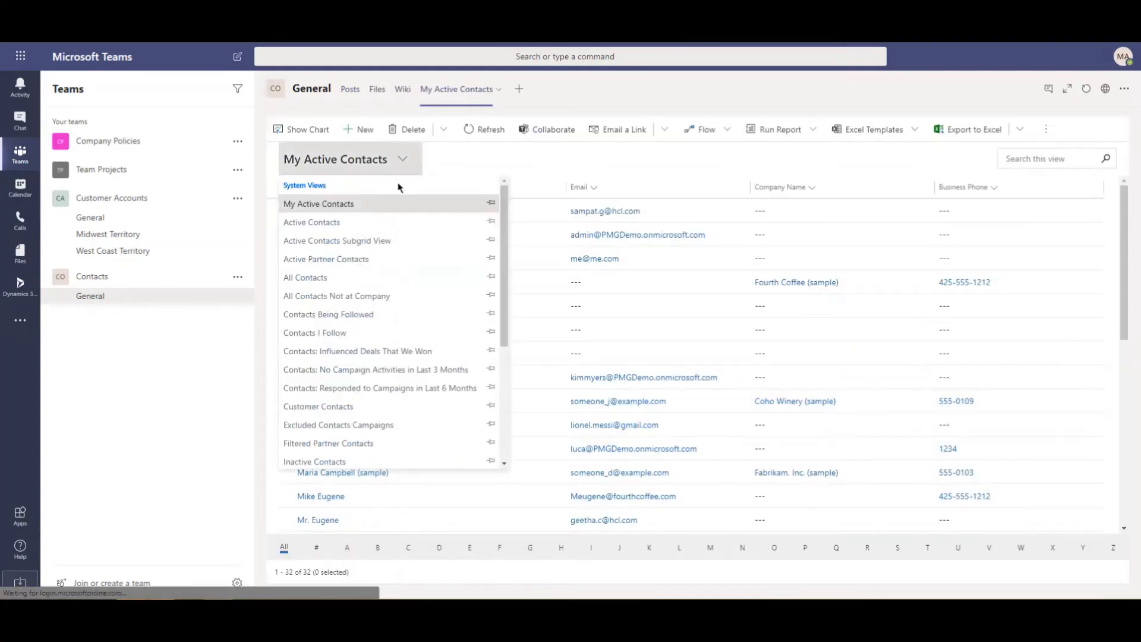
click(372, 222)
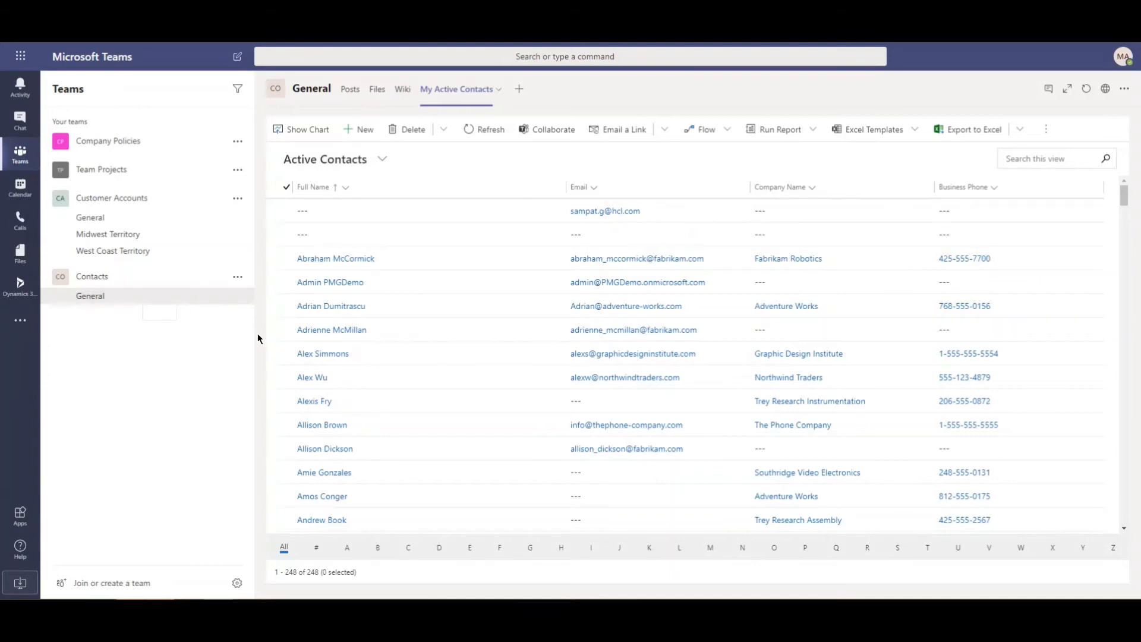
Step: Add a standard channel to the Contacts team, named with the full name of the Graphic Design Institute contact
click(239, 278)
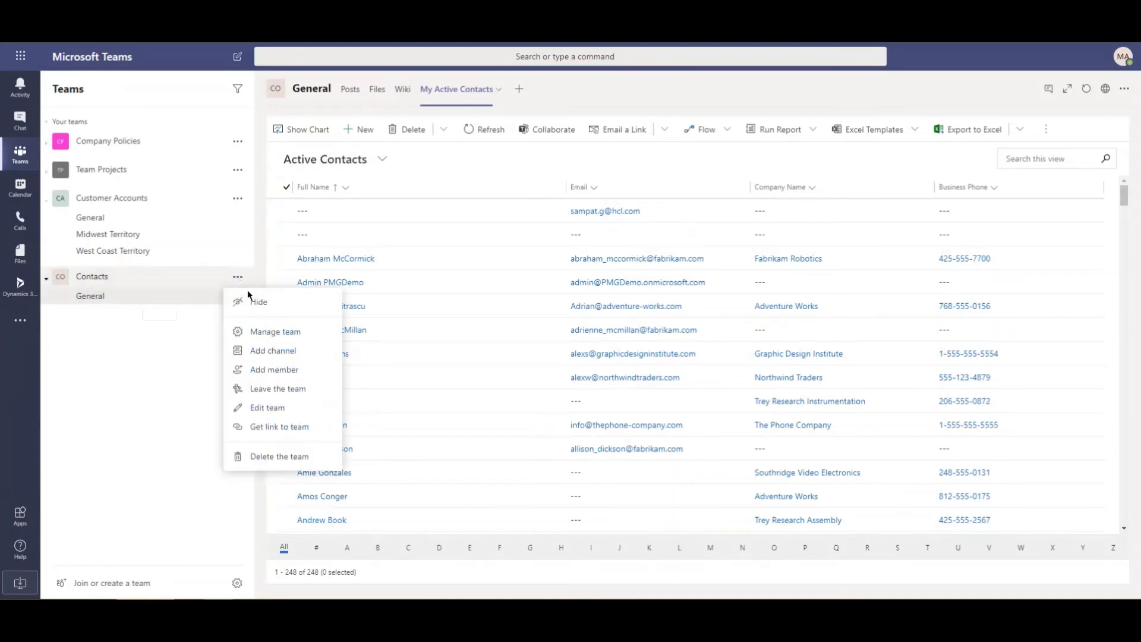
click(272, 351)
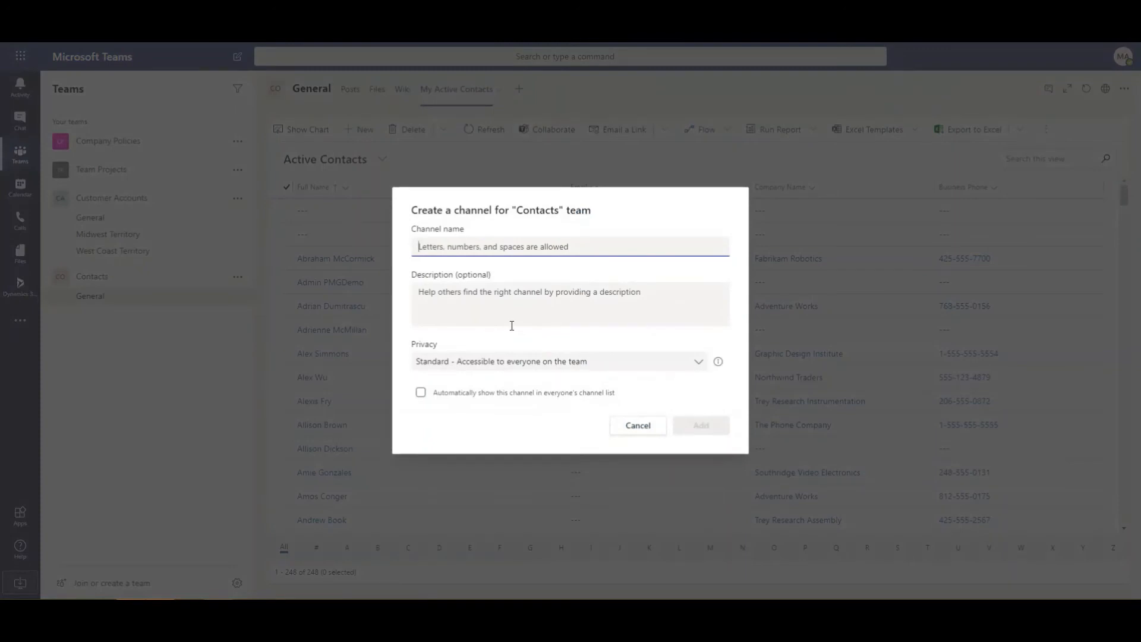
text(Alex Simmons)
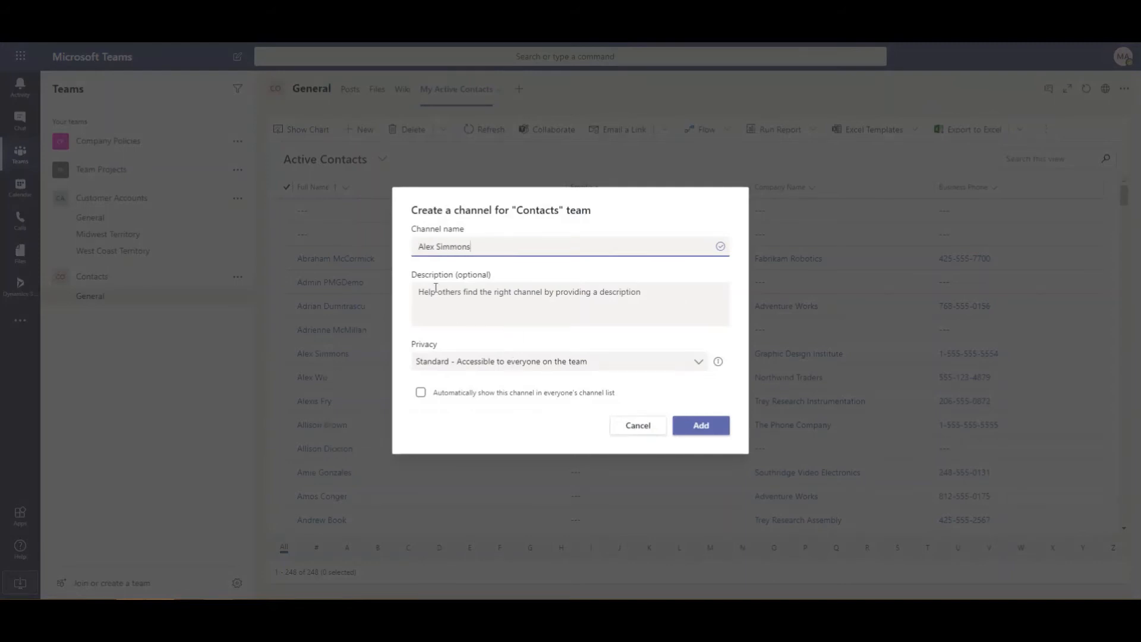
click(712, 426)
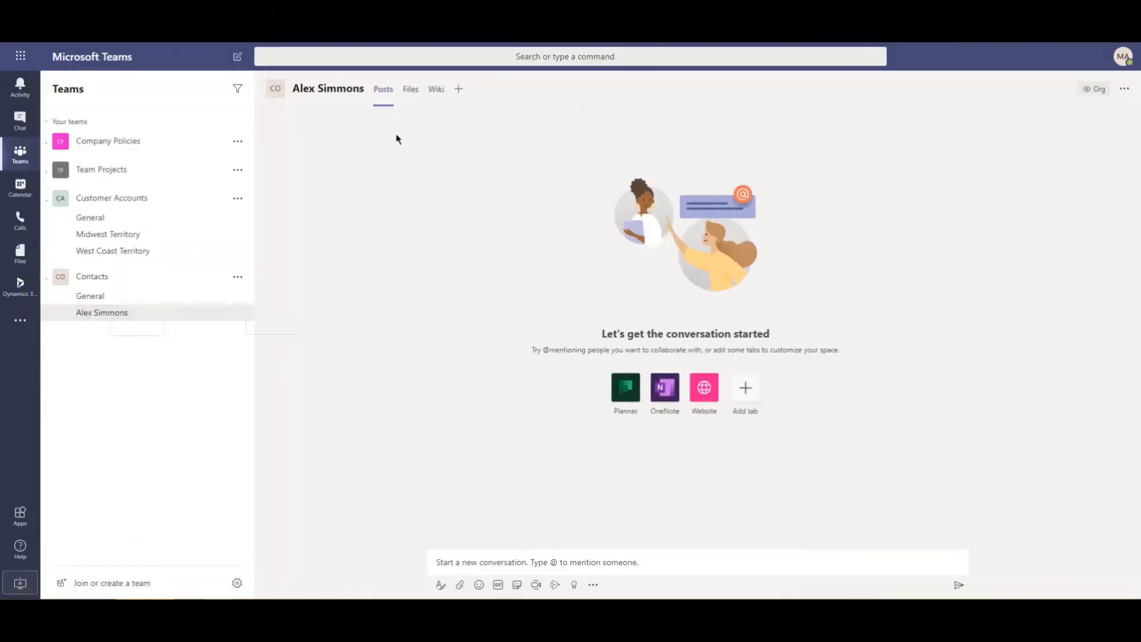
Step: Start a Dynamics 365 tab in the new channel and search the records for the contact's first name
click(458, 90)
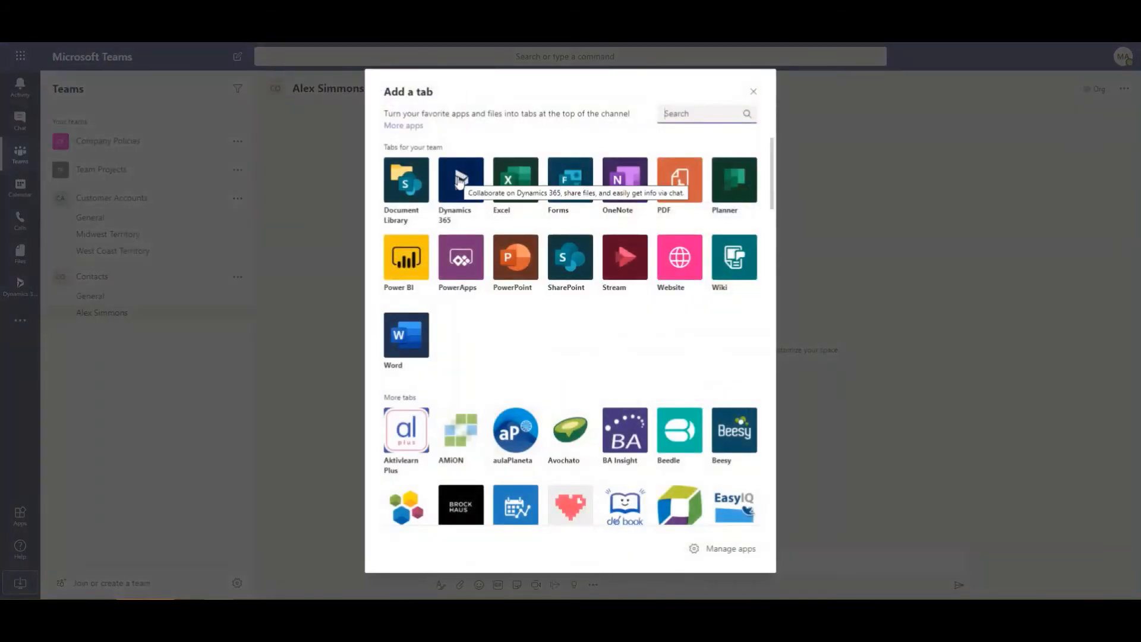
click(459, 182)
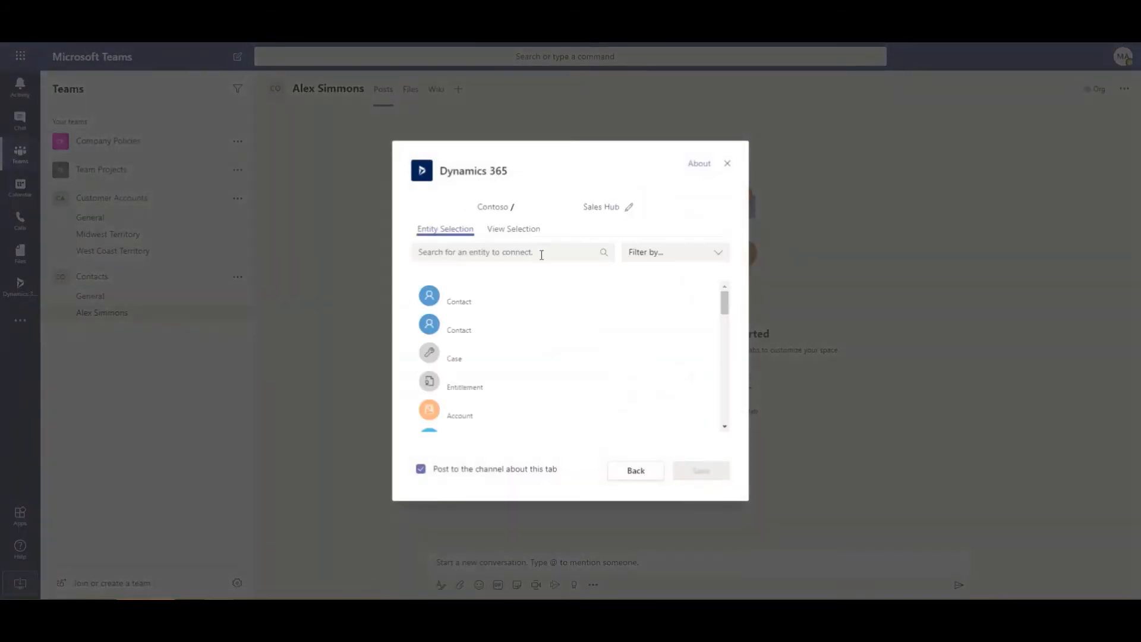
click(526, 255)
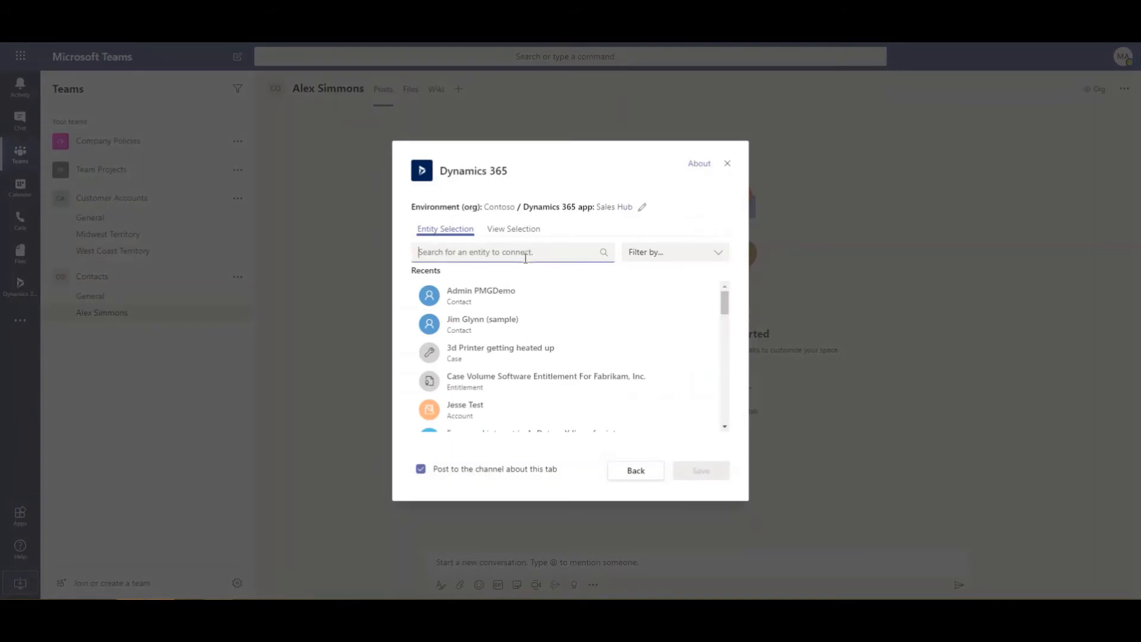
text(as)
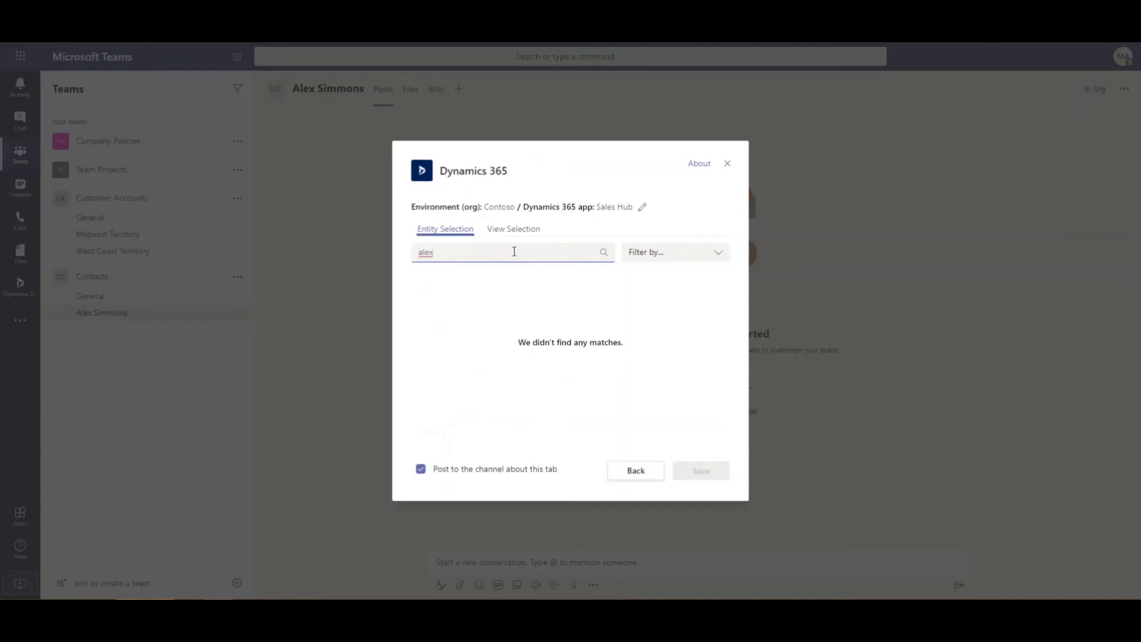
click(603, 252)
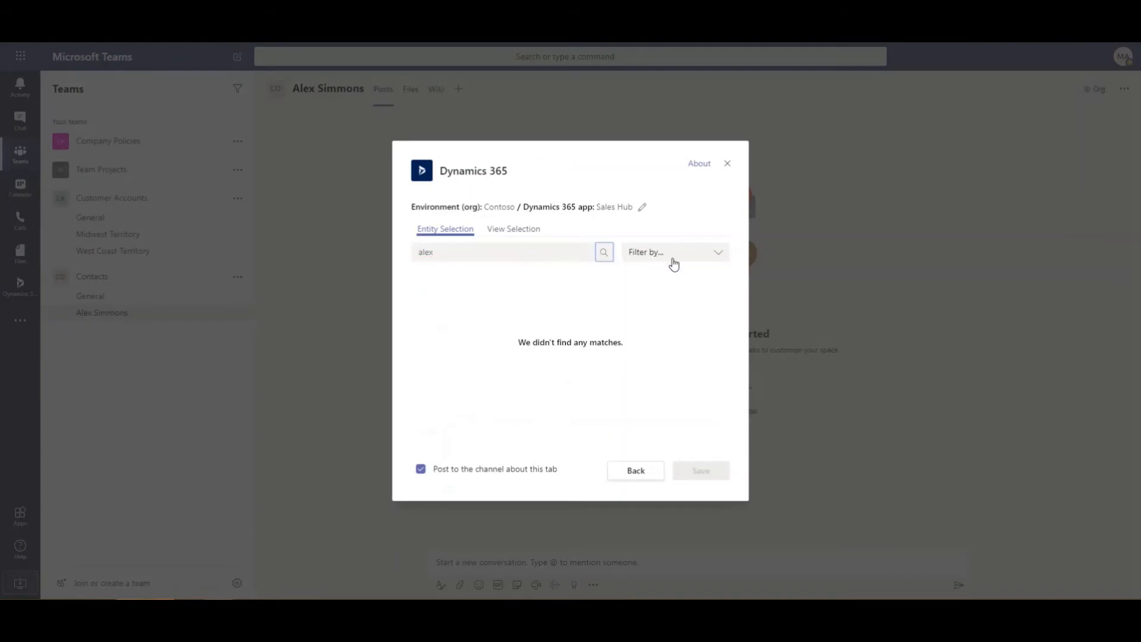
Step: Filter the record search by Contact, connect the Graphic Design Institute contact's record as the tab, and dismiss the script error
click(710, 257)
drag(723, 277, 725, 290)
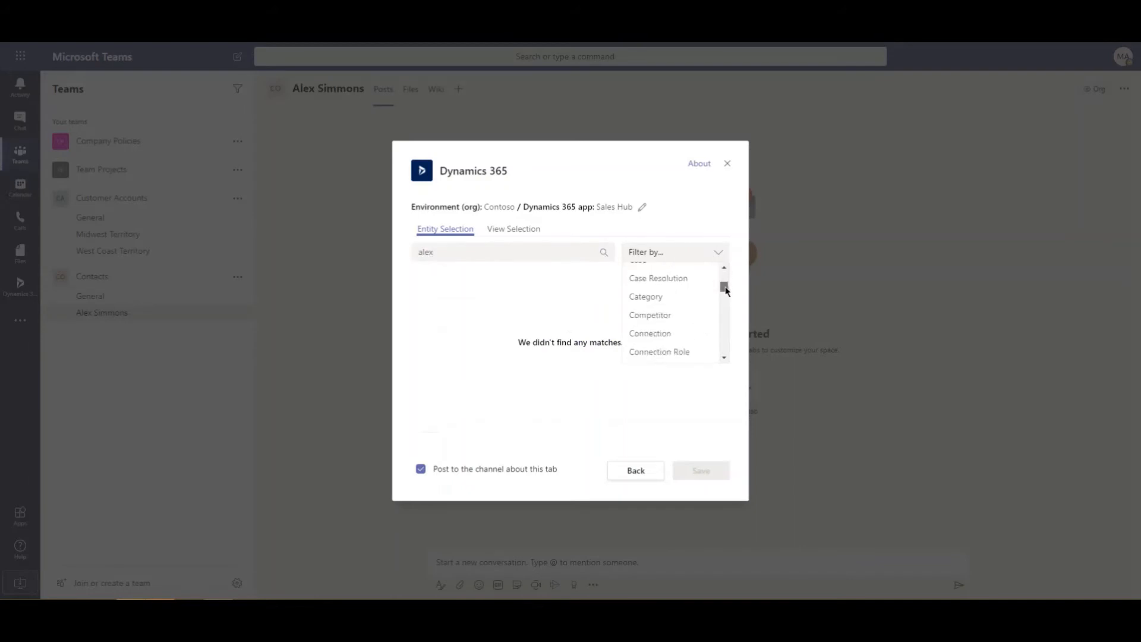
scroll(694, 321, down, 1)
click(657, 314)
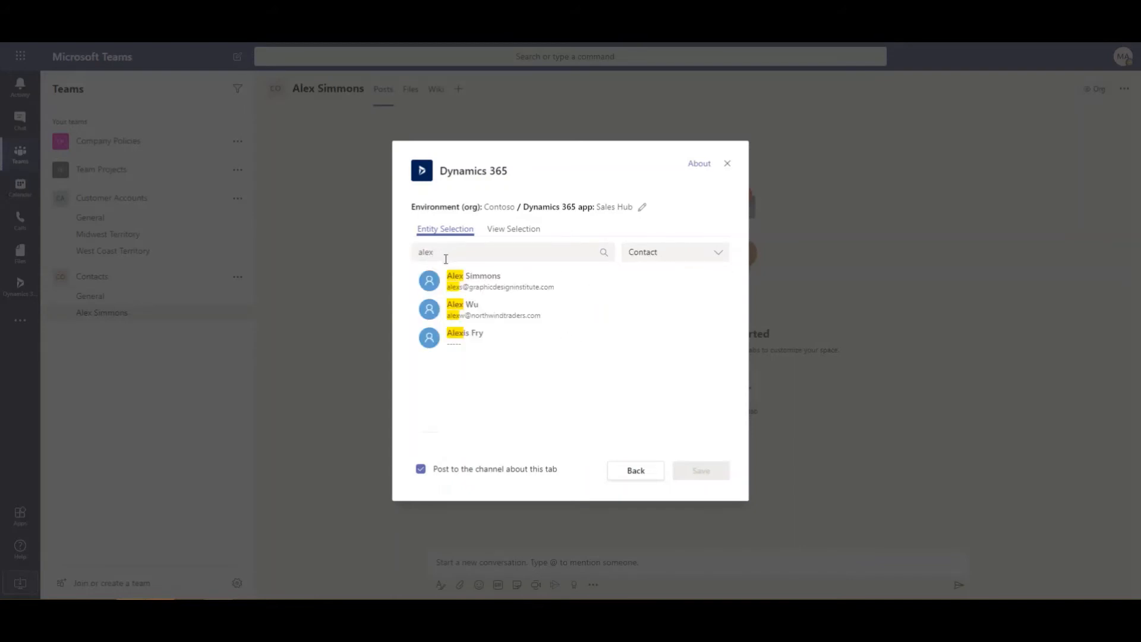
click(487, 285)
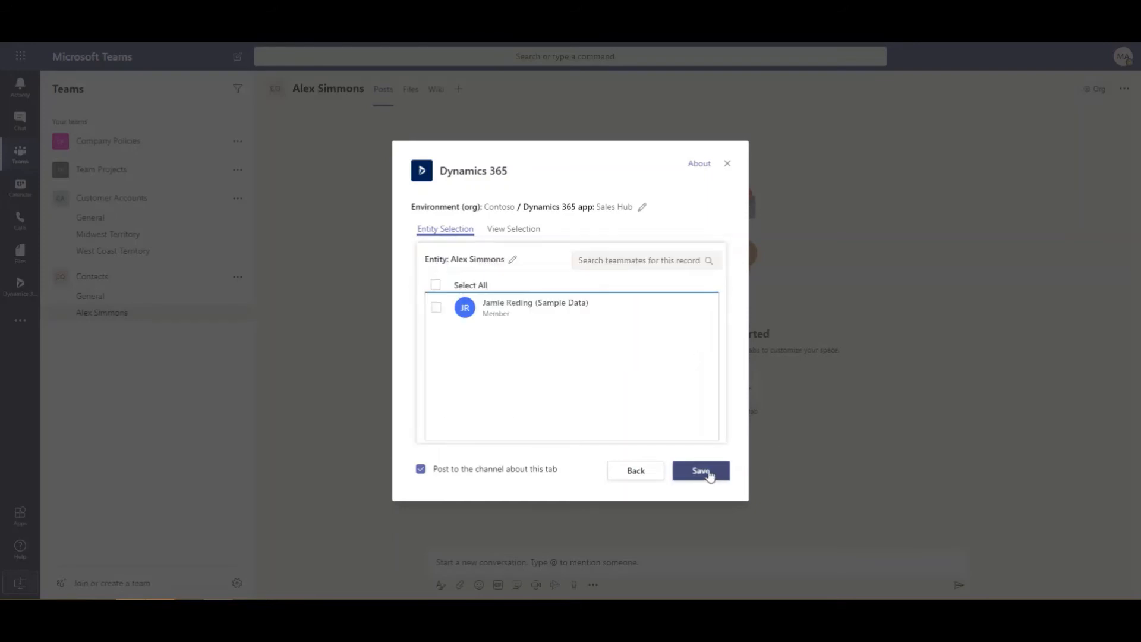
click(710, 475)
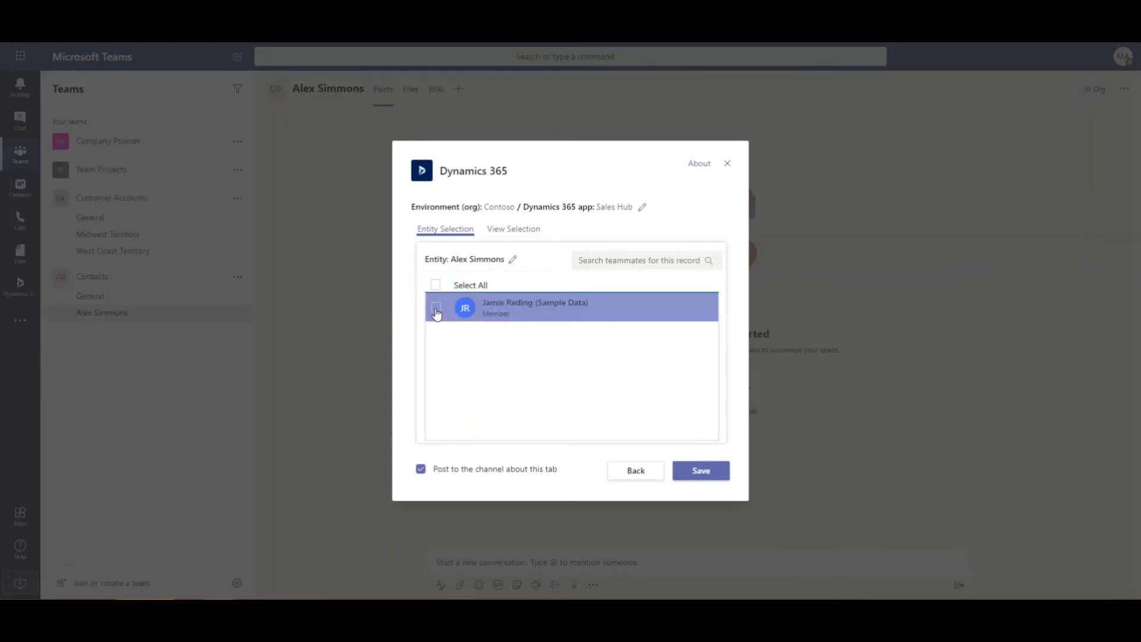
click(709, 476)
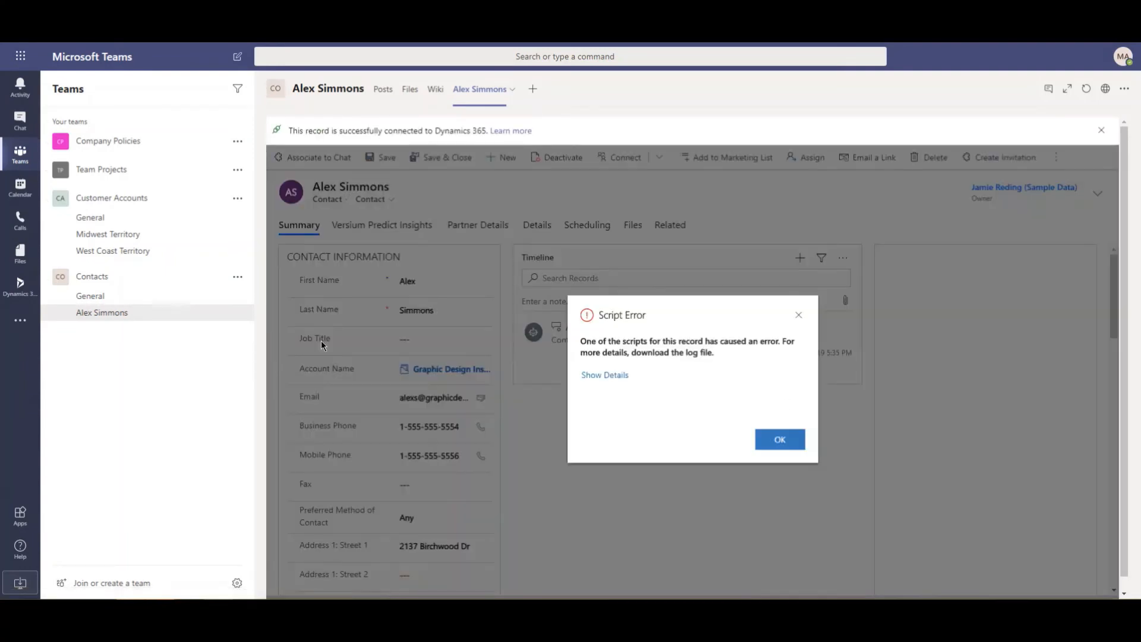
click(779, 440)
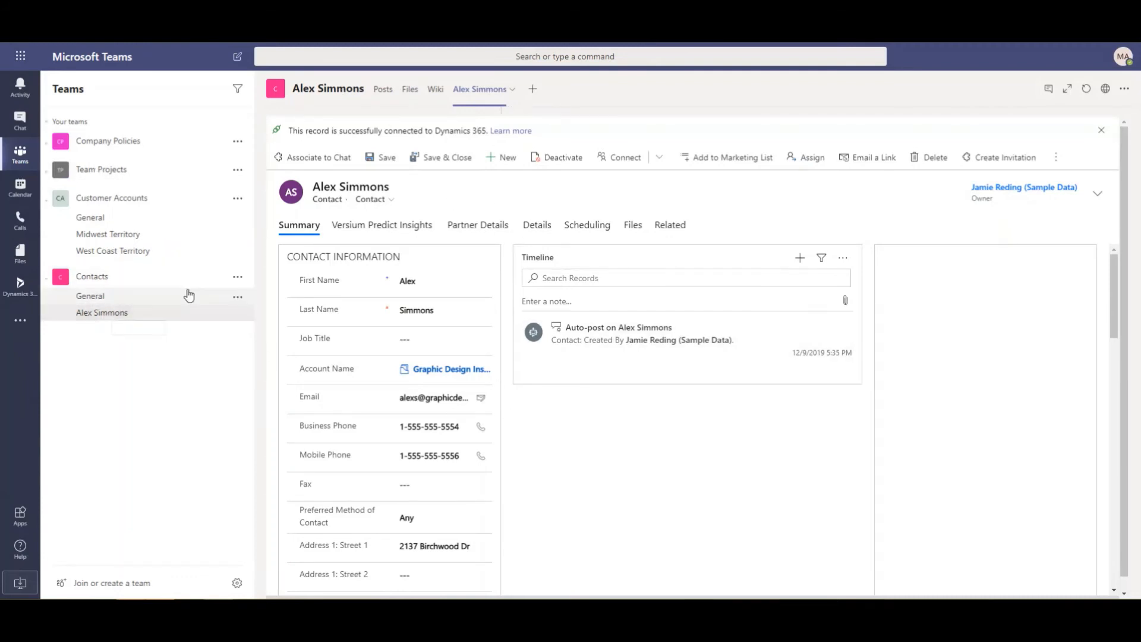
click(511, 90)
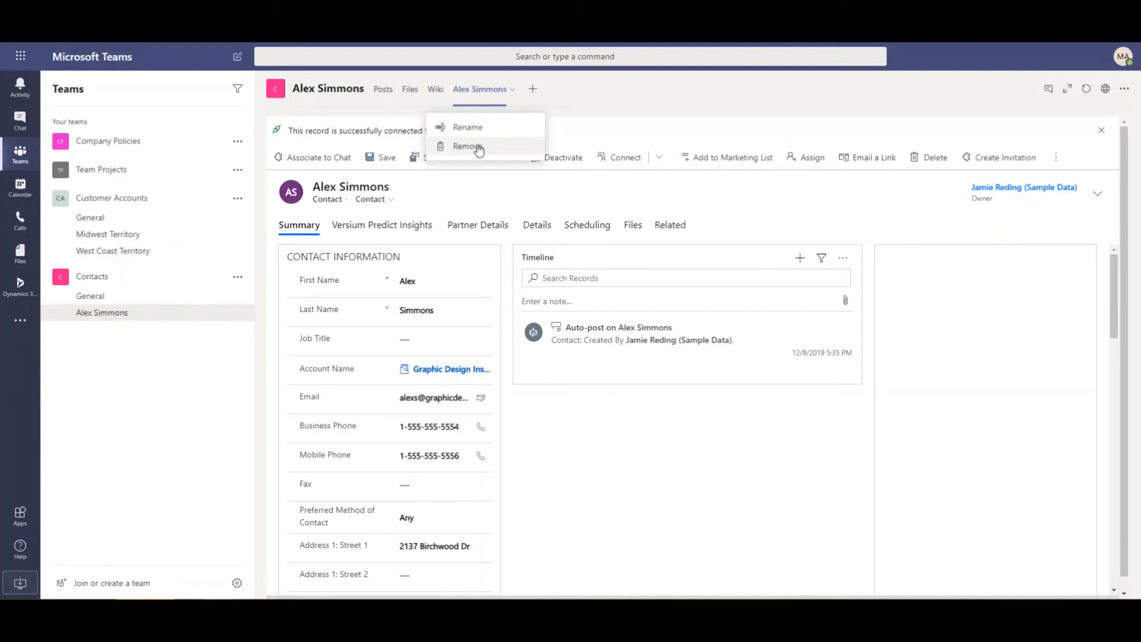
click(527, 411)
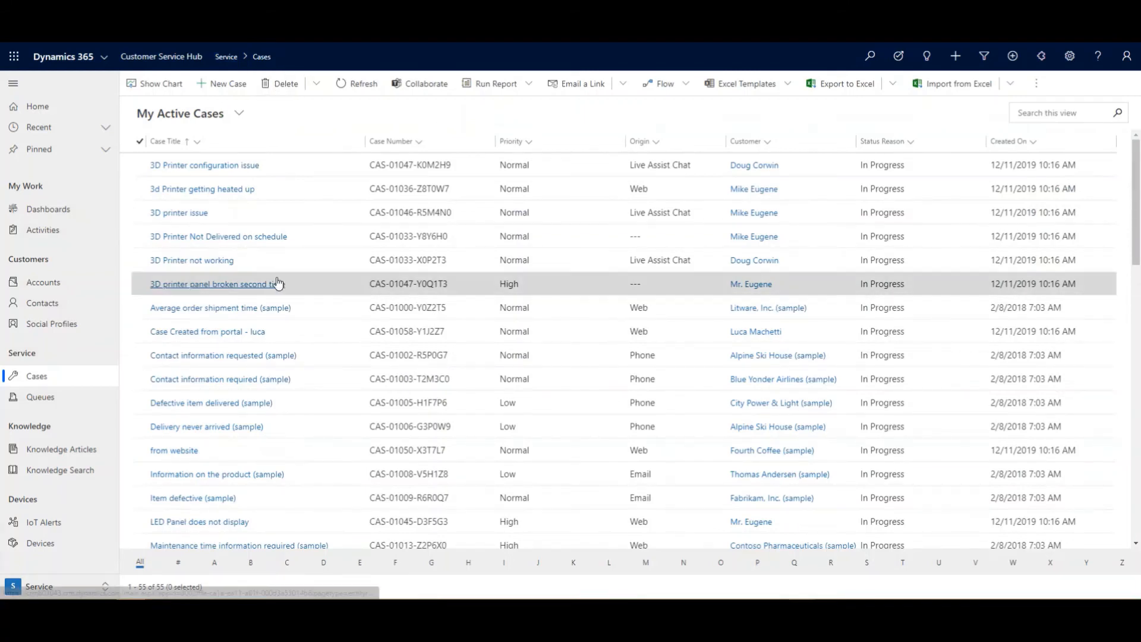
Step: Switch to the Dynamics 365 Customer Service Hub and display the contacts in the All Contacts view
click(44, 305)
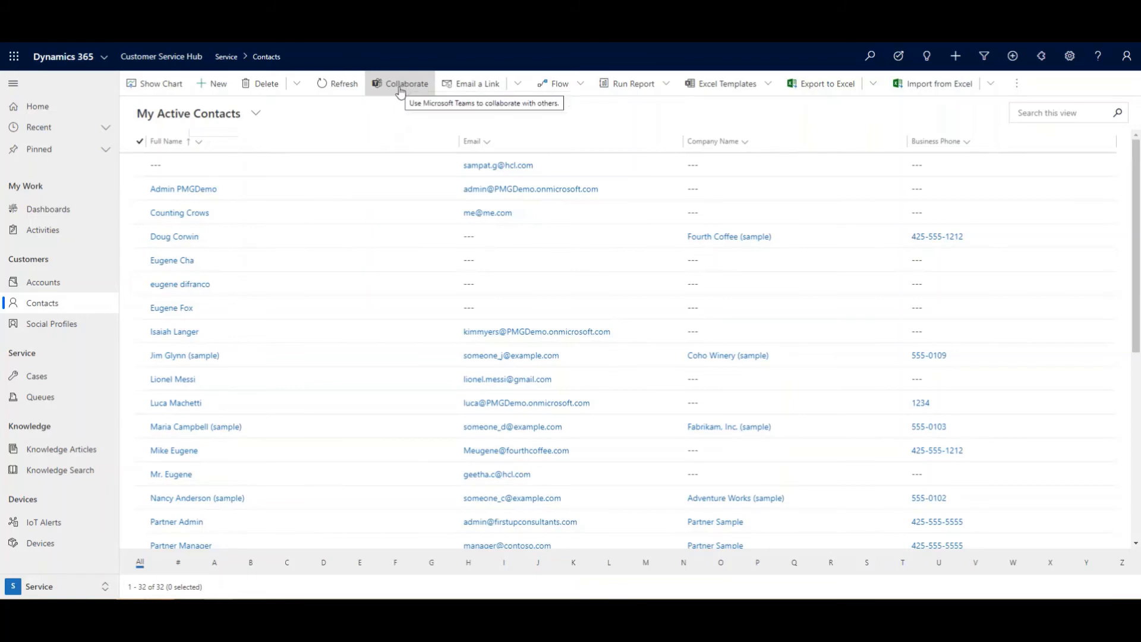
click(256, 113)
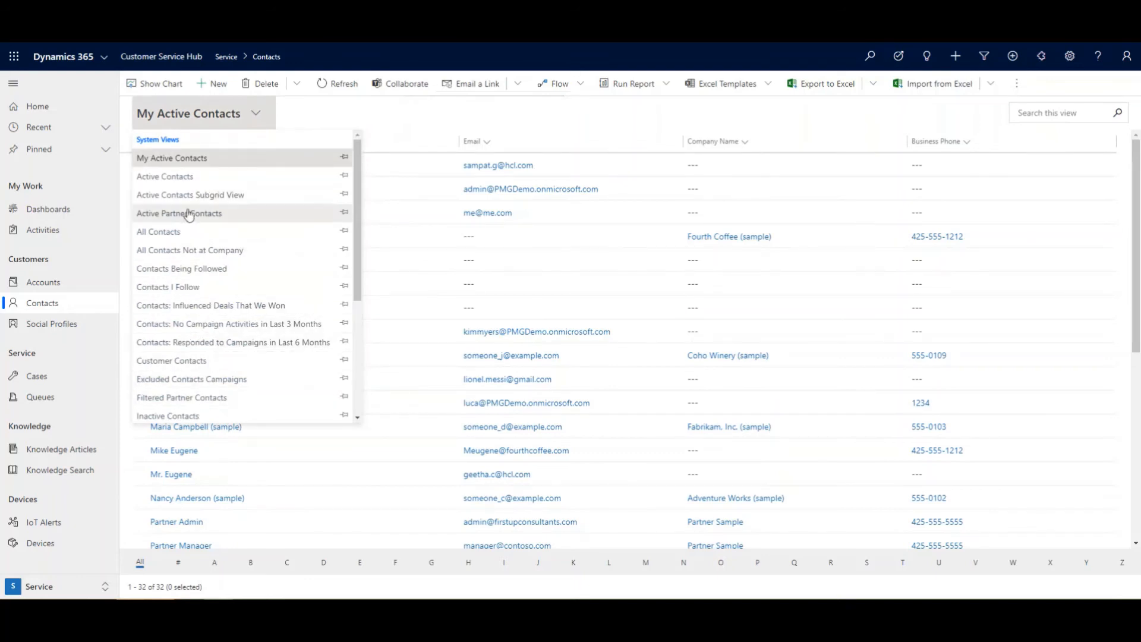
click(200, 233)
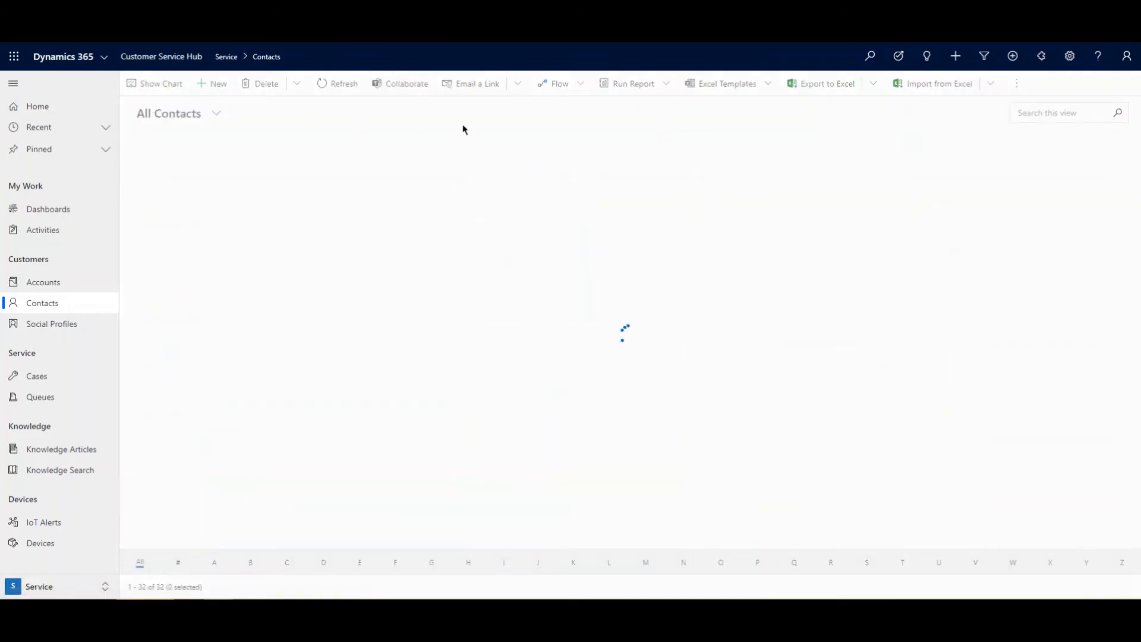
Step: Connect the All Contacts view to the Contacts team's General channel with Collaborate, and decline opening the Teams desktop app
click(402, 84)
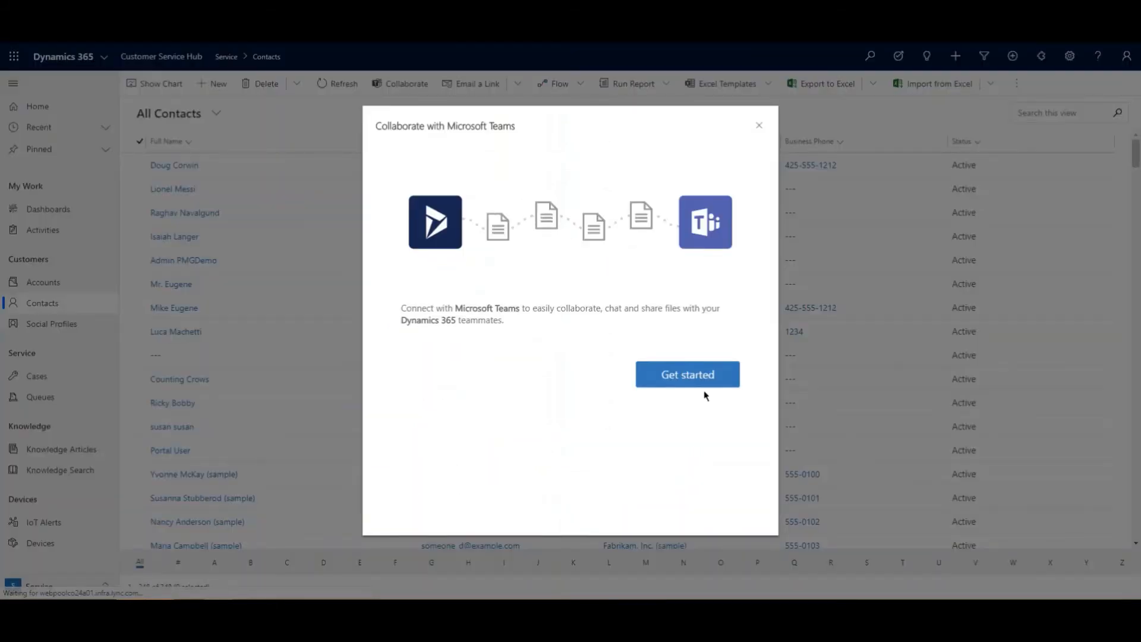
click(701, 385)
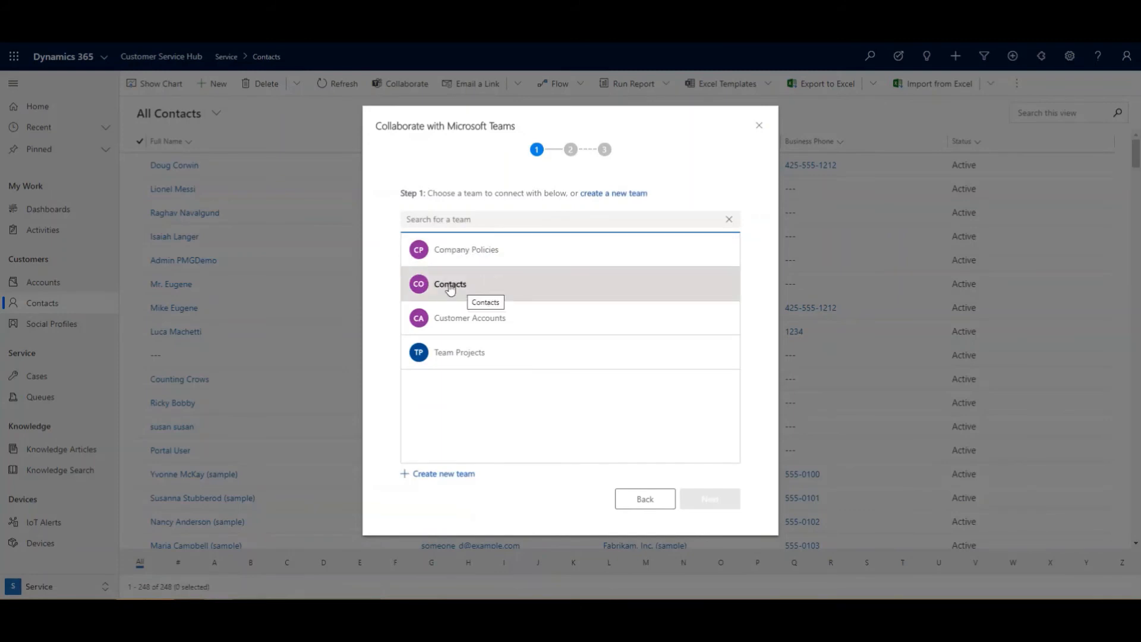
click(450, 287)
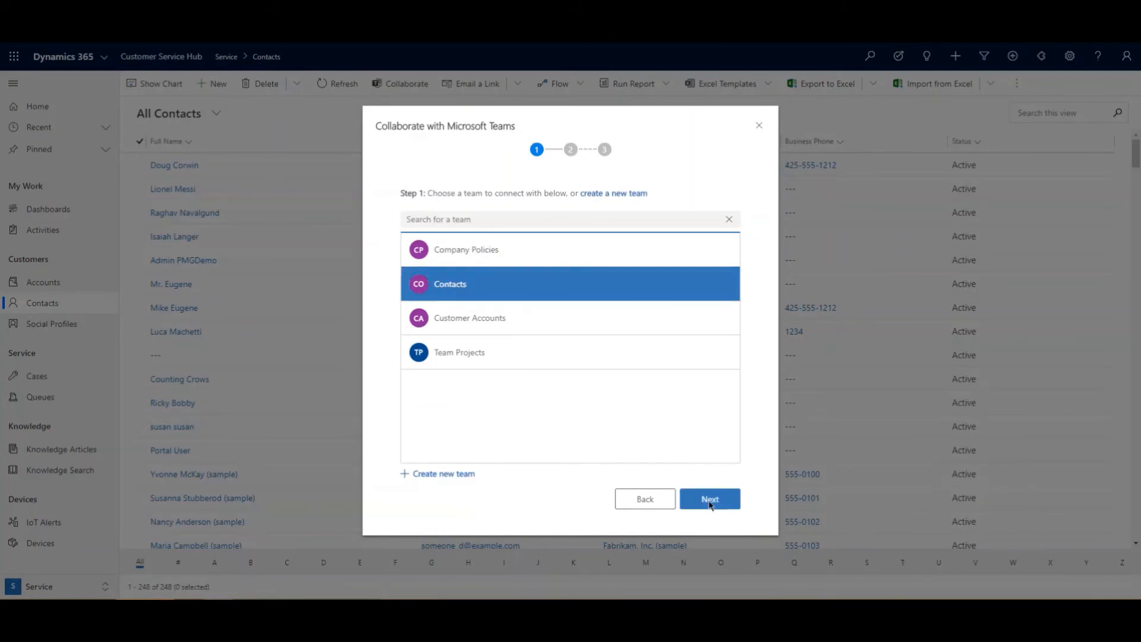
click(716, 500)
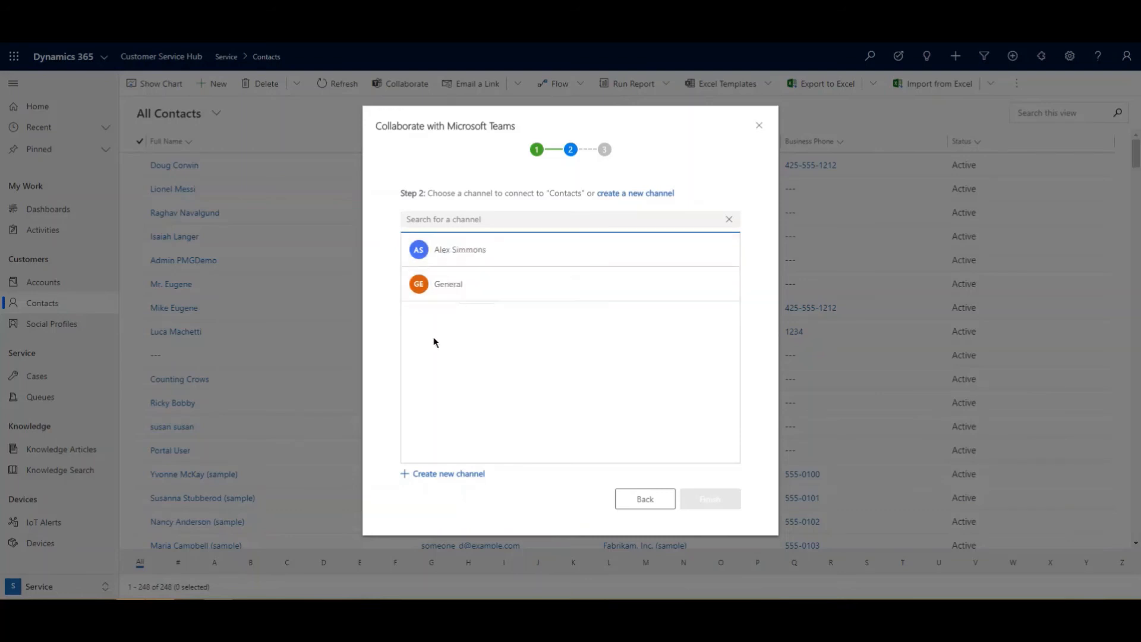
click(447, 284)
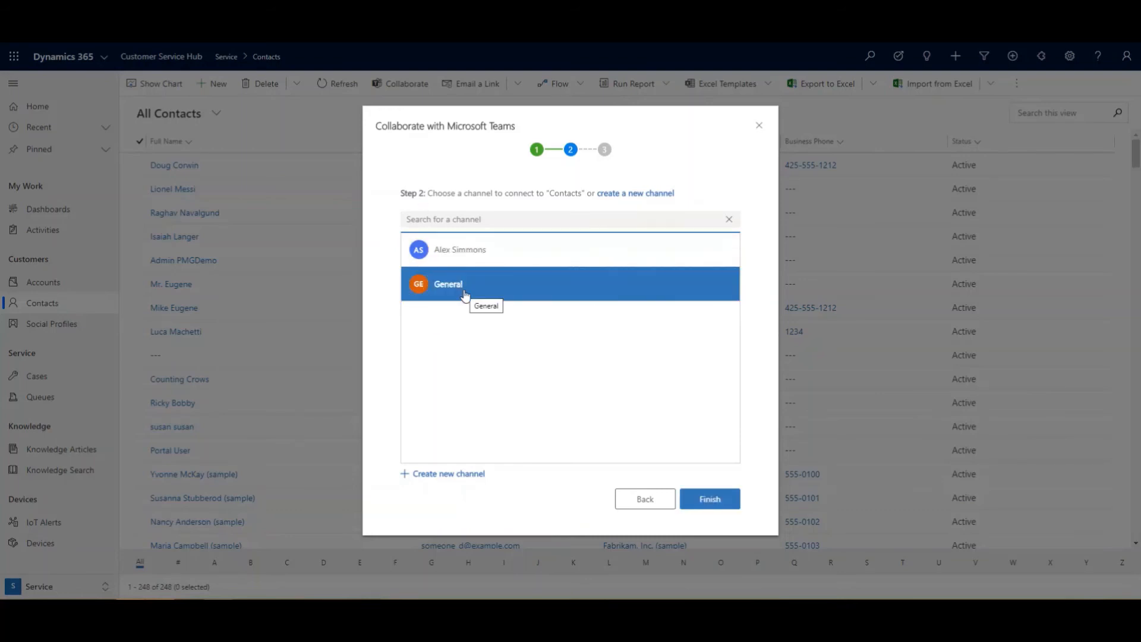
click(714, 503)
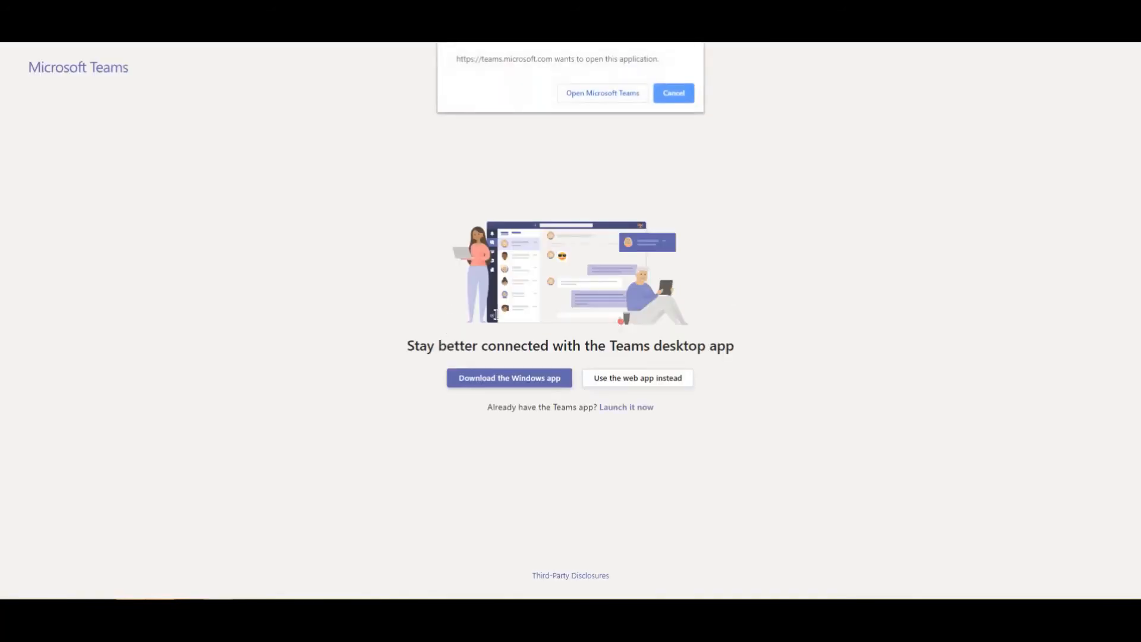
click(673, 94)
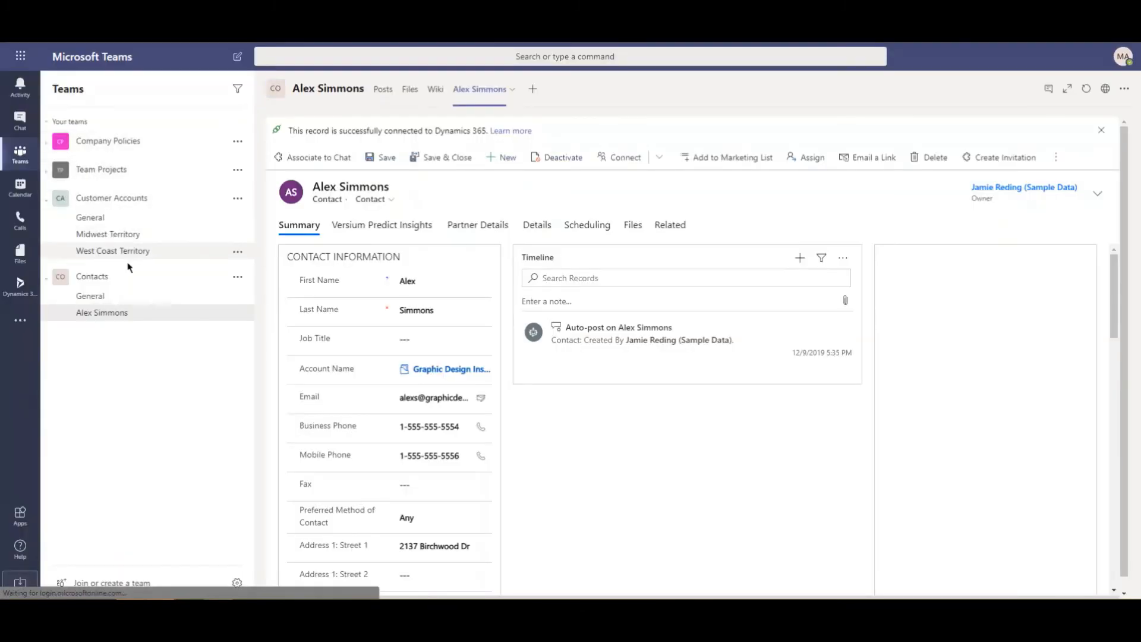
Step: In Teams, compare the General channel's All Contacts and My Active Contacts tabs and check the system views available for All Contacts
click(107, 296)
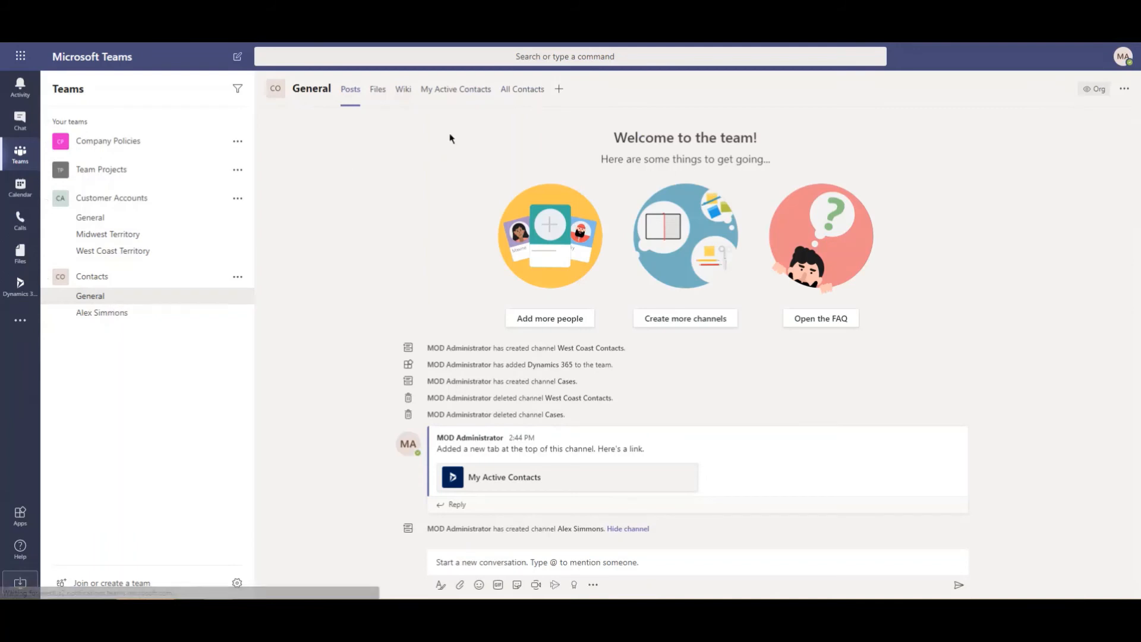
click(522, 91)
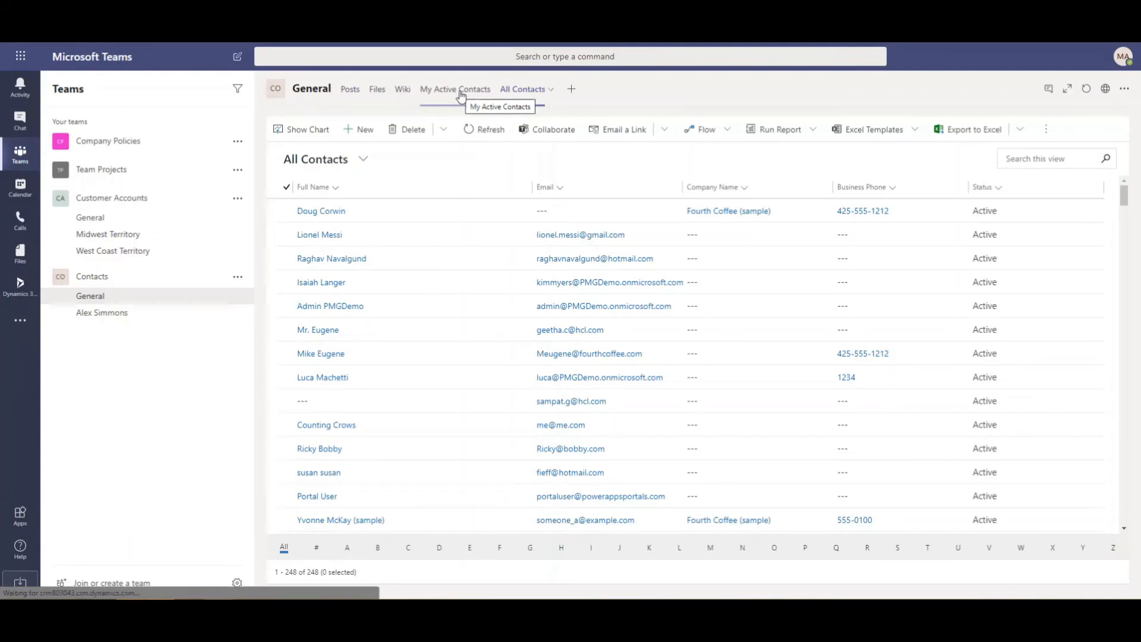
click(461, 91)
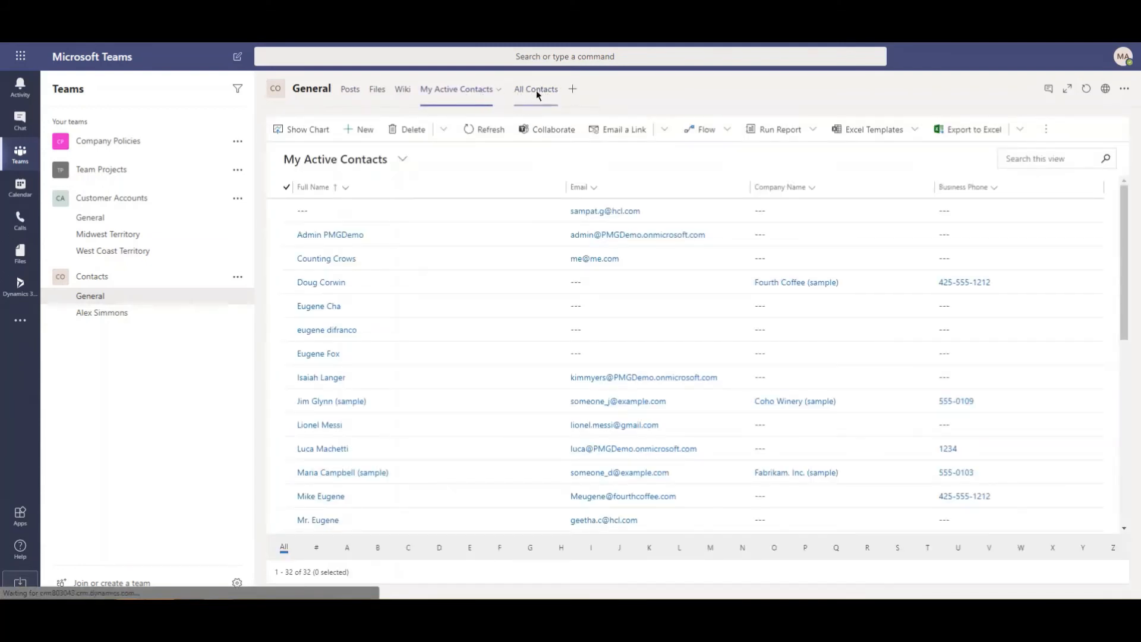
click(536, 91)
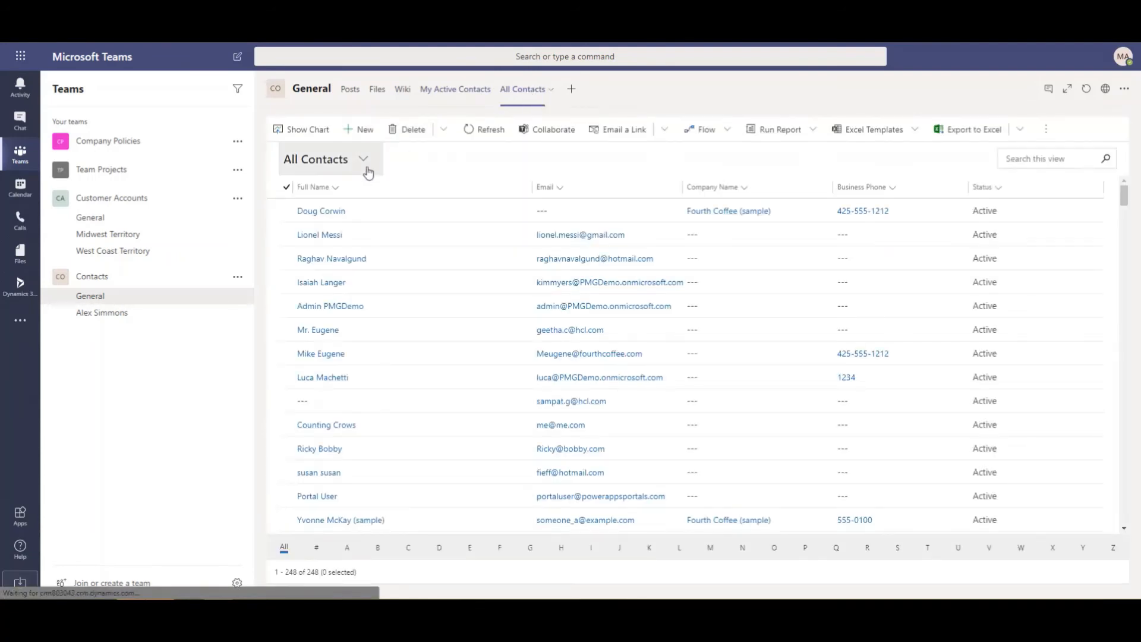
click(366, 170)
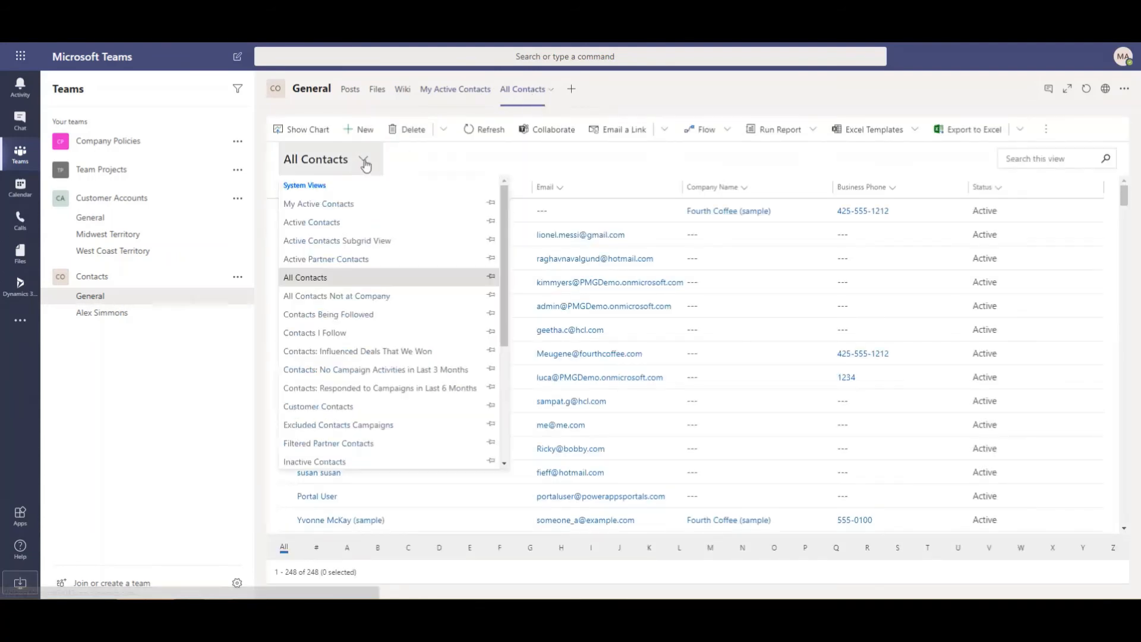
click(554, 150)
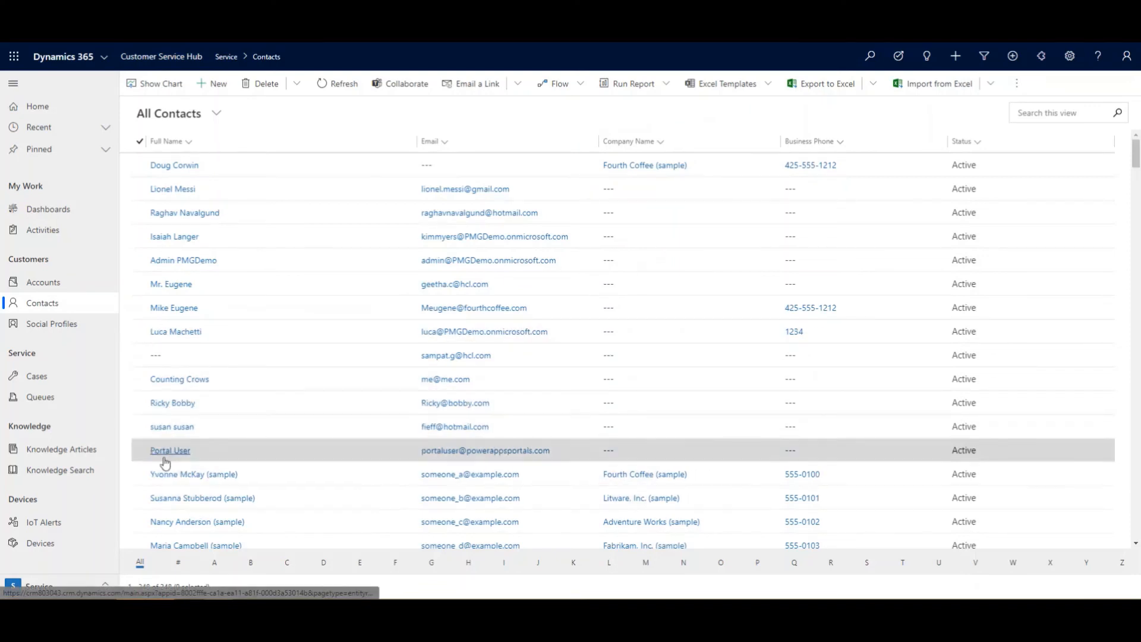
Step: In Dynamics 365, open the contact record directly below Counting Crows in All Contacts and select the Contacts team for collaboration with Teams
click(173, 404)
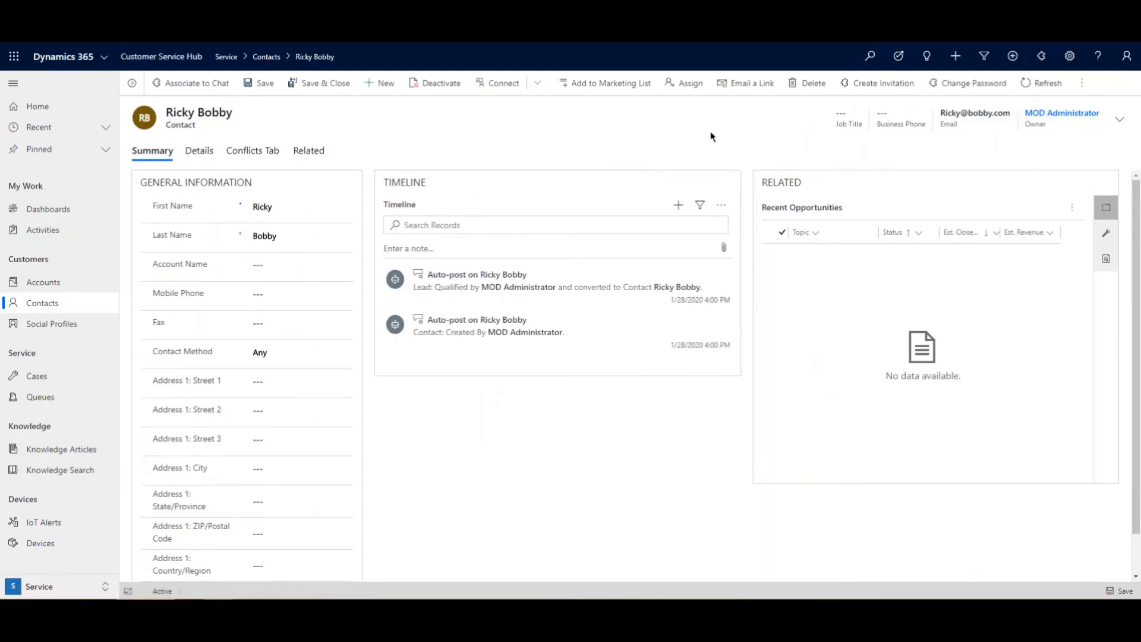
click(1082, 83)
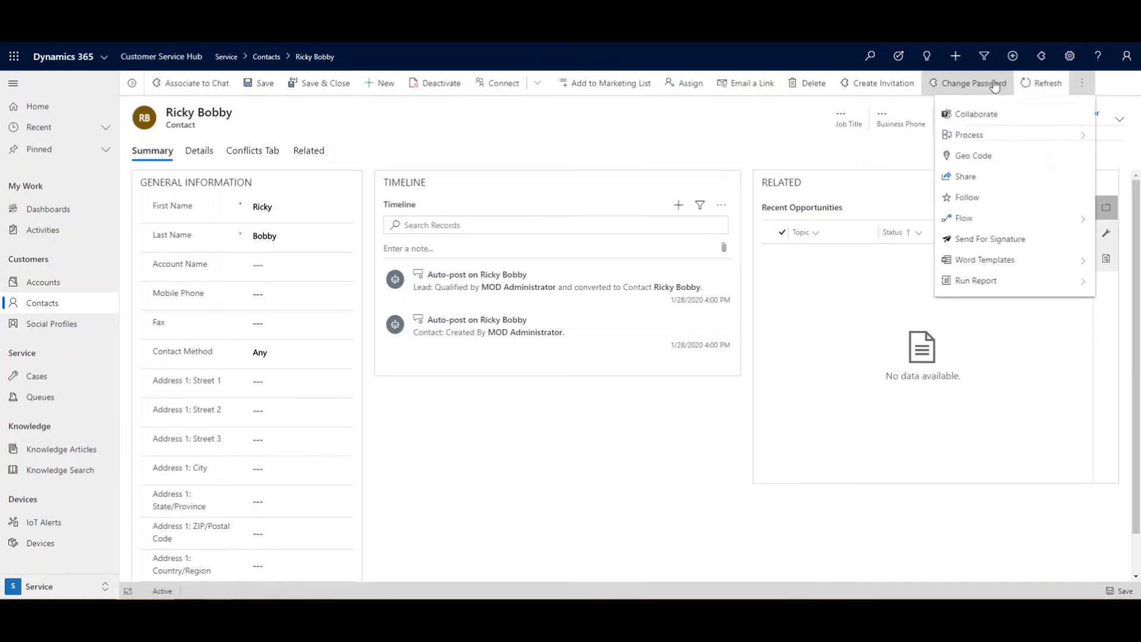
click(973, 119)
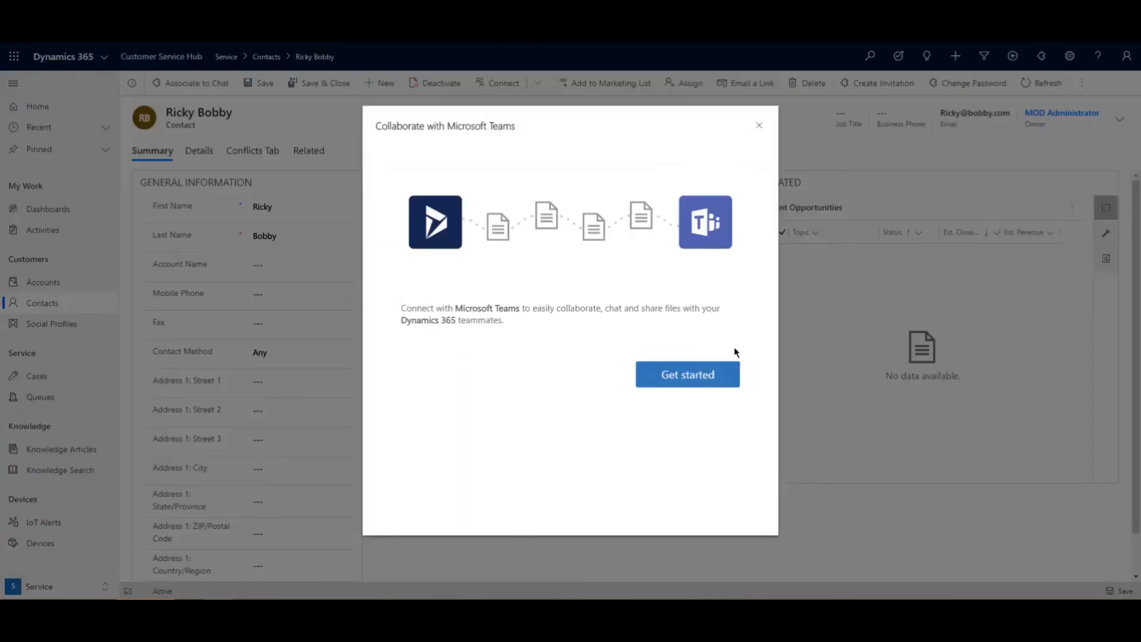
click(682, 378)
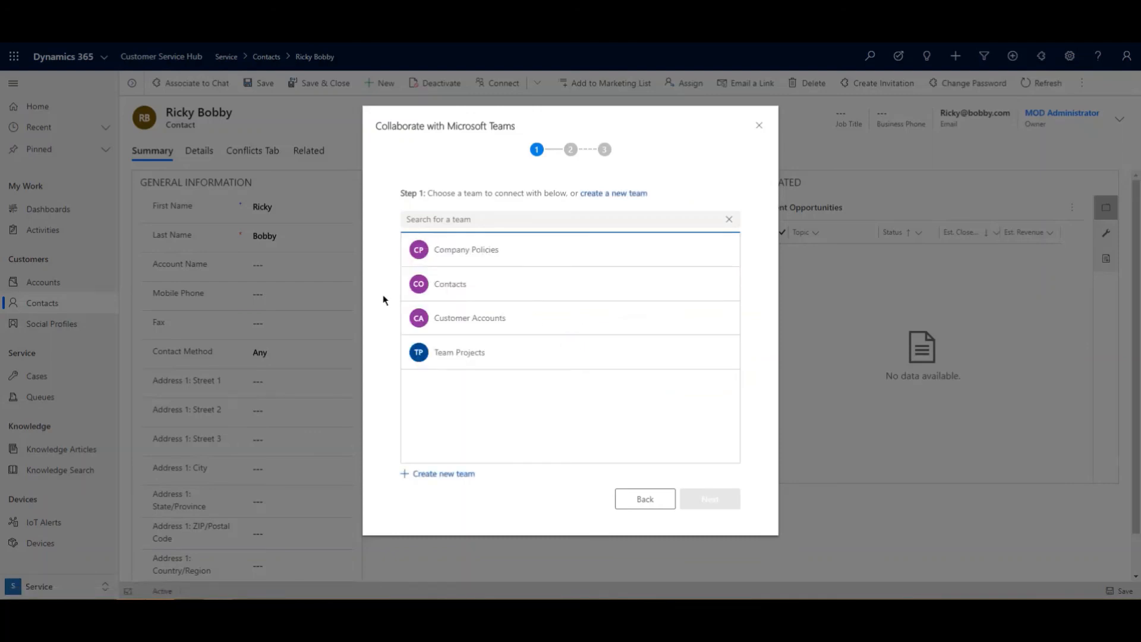
click(464, 287)
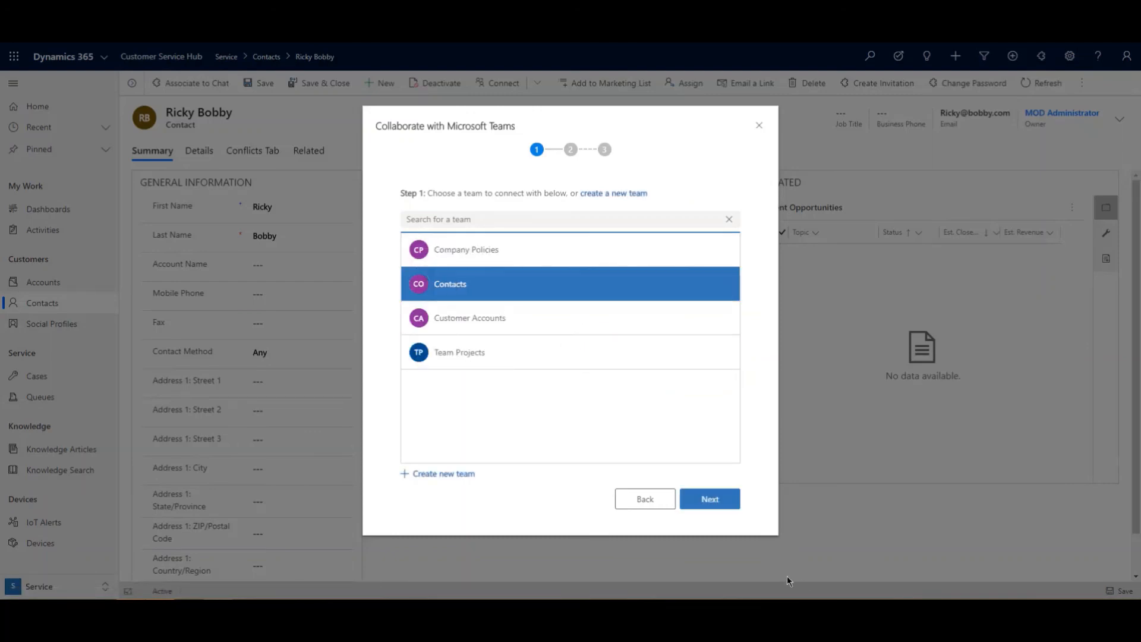
click(711, 498)
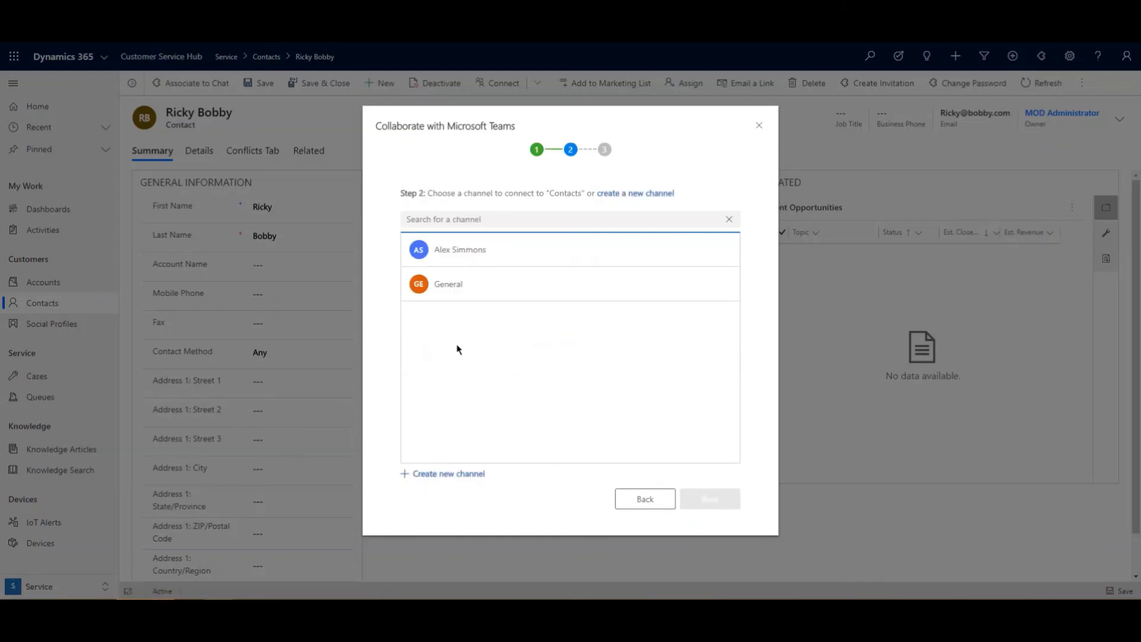
Step: Create a channel named with the contact's full name, finish without adding members, and decline opening the Teams desktop app
click(457, 475)
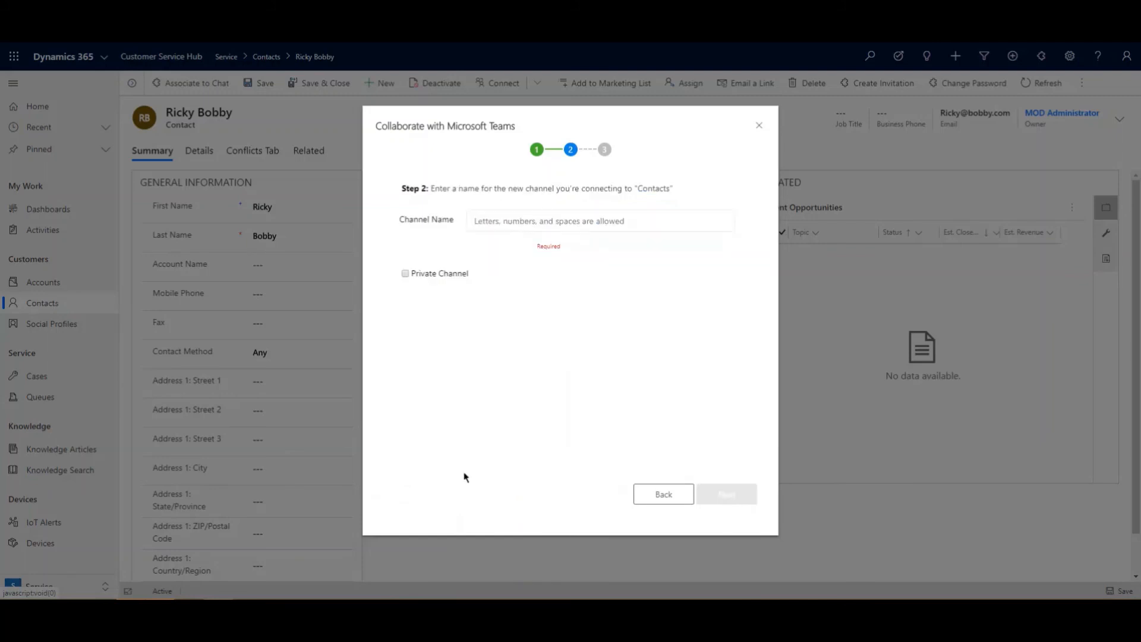
click(488, 223)
text(Ricky Bobby)
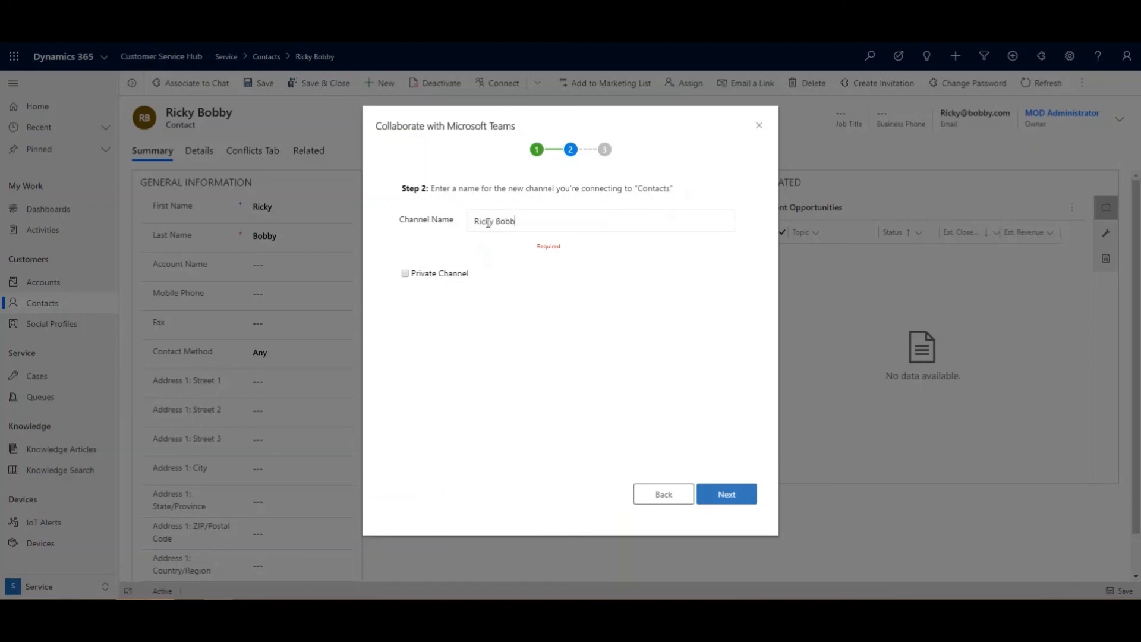
click(729, 493)
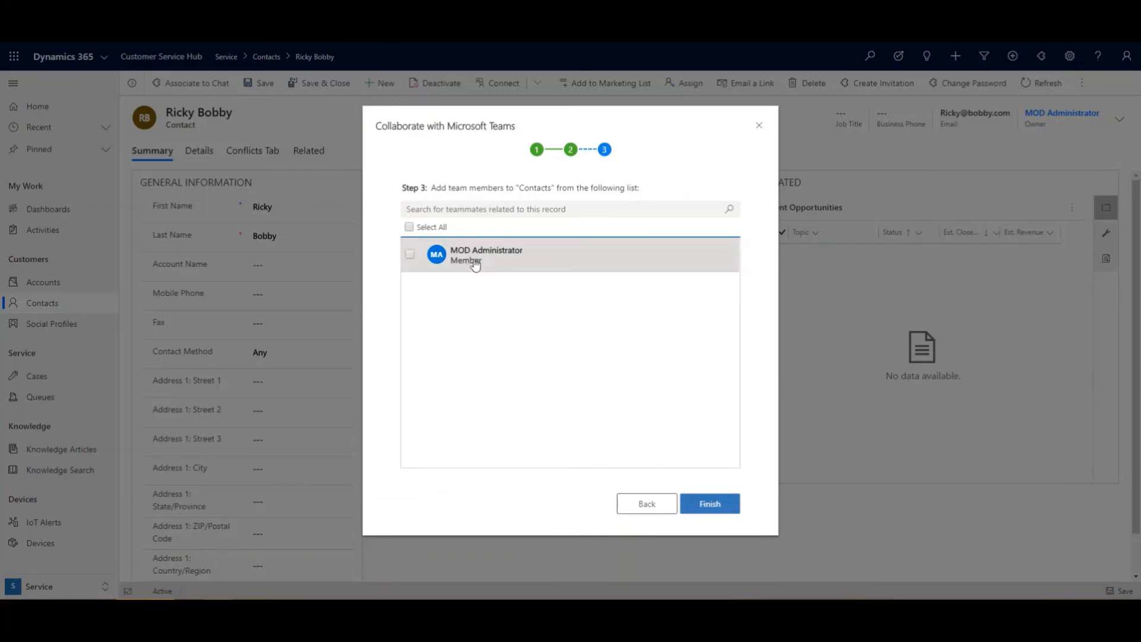
click(717, 506)
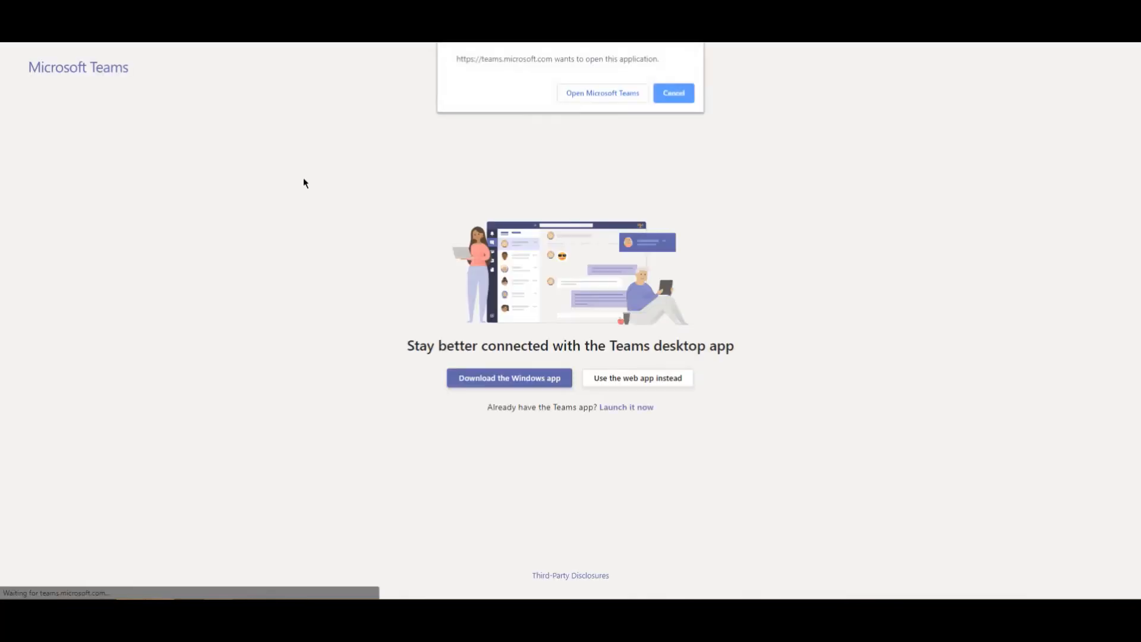
click(674, 93)
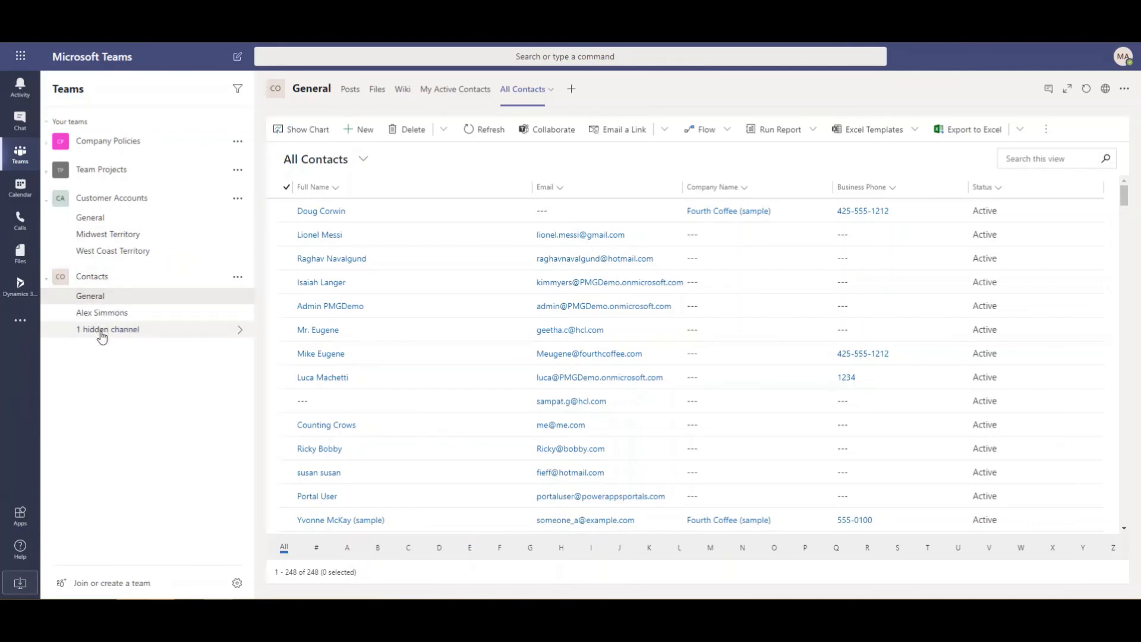
Step: In Teams, show the Contacts team's hidden channel named after the contact and display its connected record tab
click(103, 337)
click(268, 342)
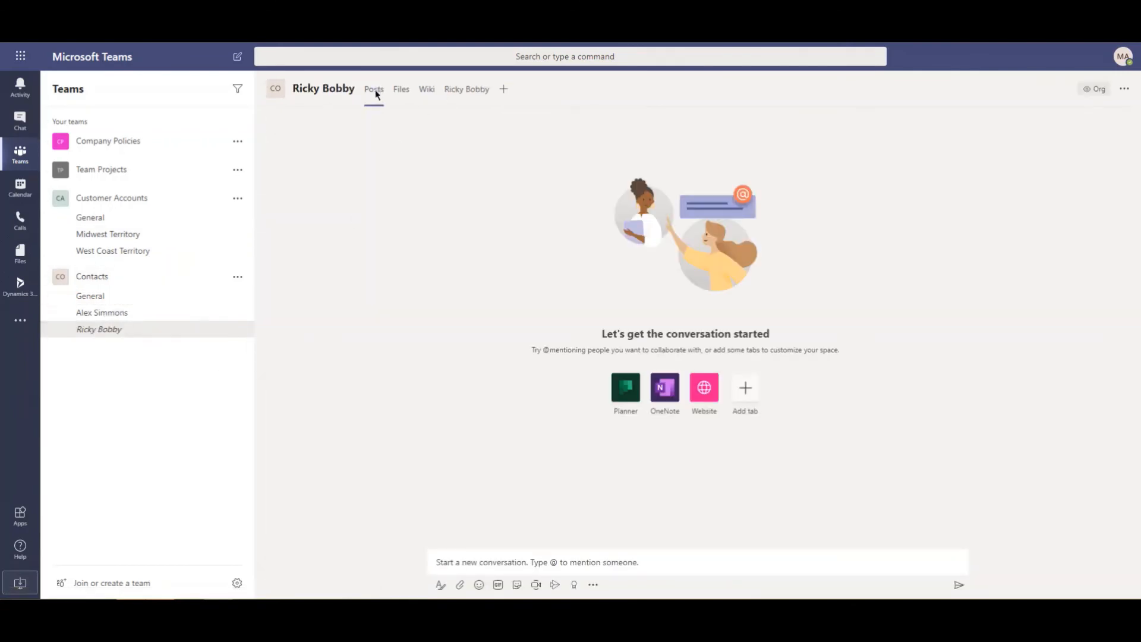
click(467, 91)
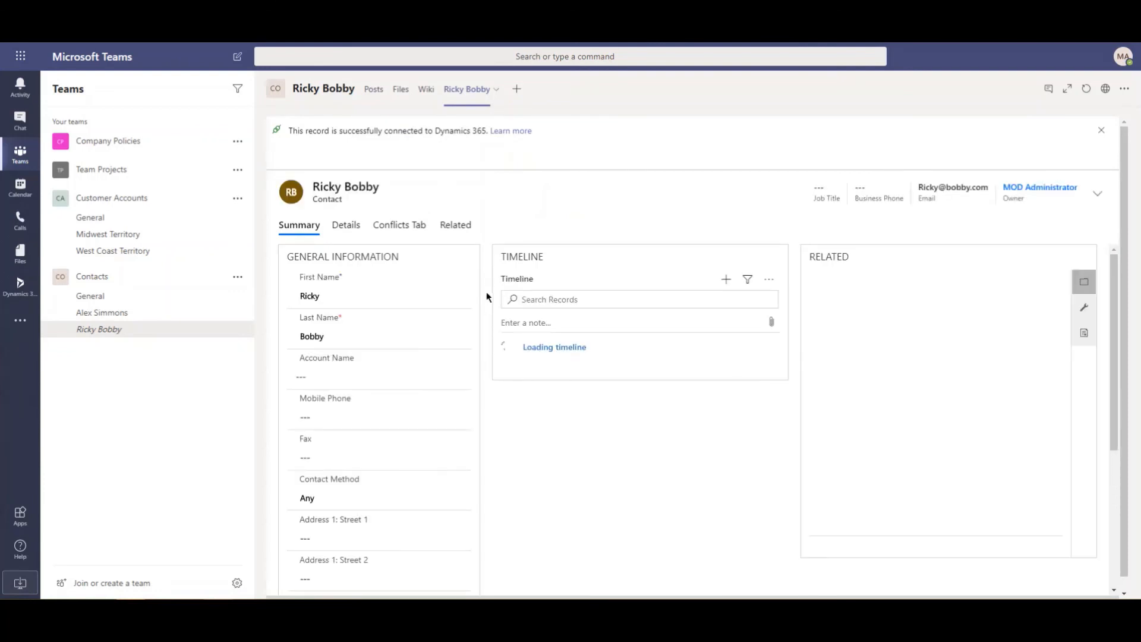
Step: Enter the contact's mobile phone number in the connected record, save the record, and check the saved field
click(366, 416)
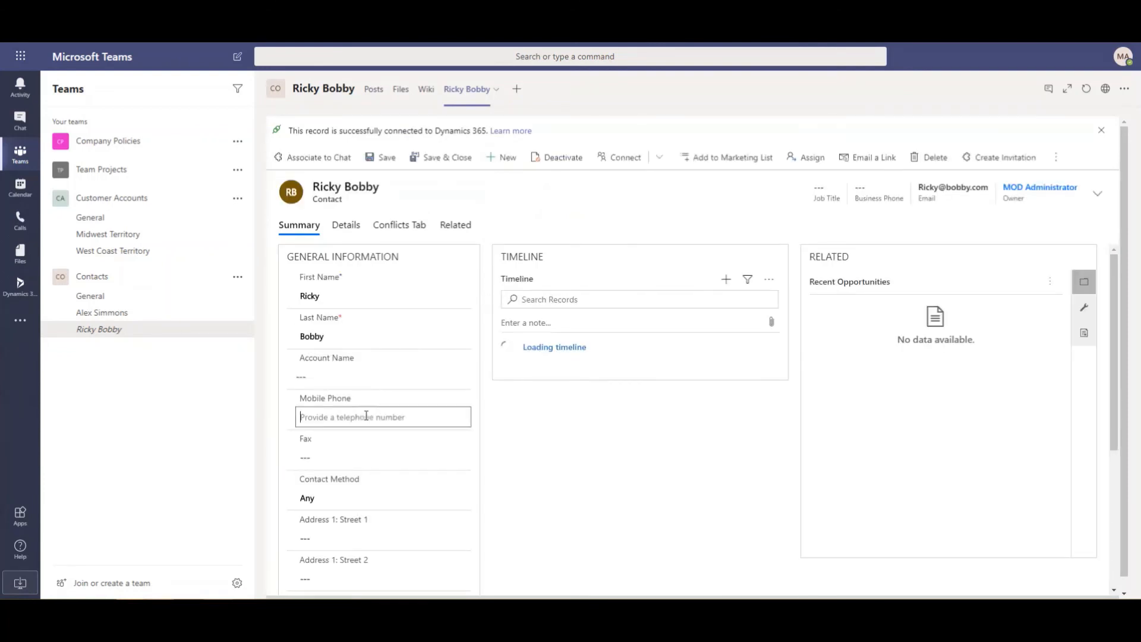
text(701-)
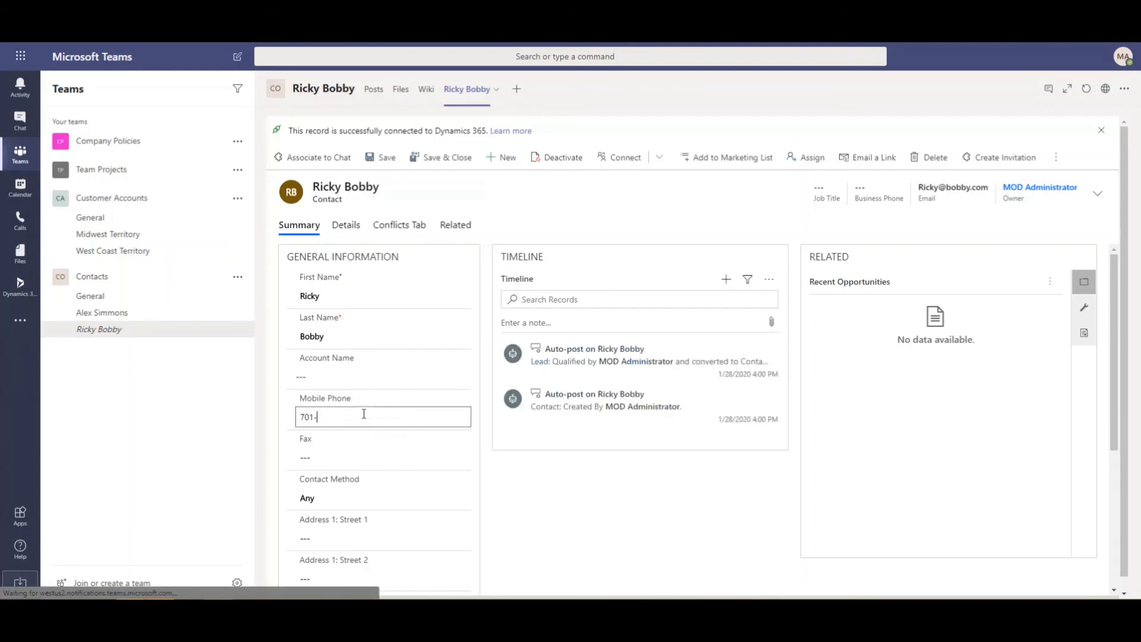
text(111-1111)
click(709, 538)
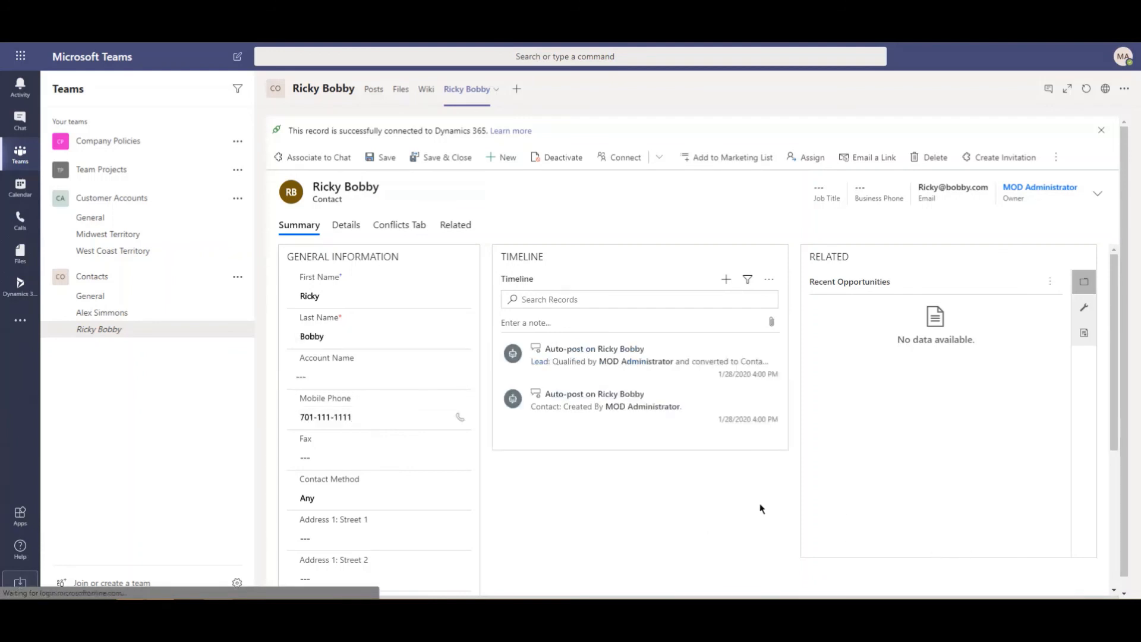
scroll(773, 499, down, 4)
drag(1125, 502, 1125, 523)
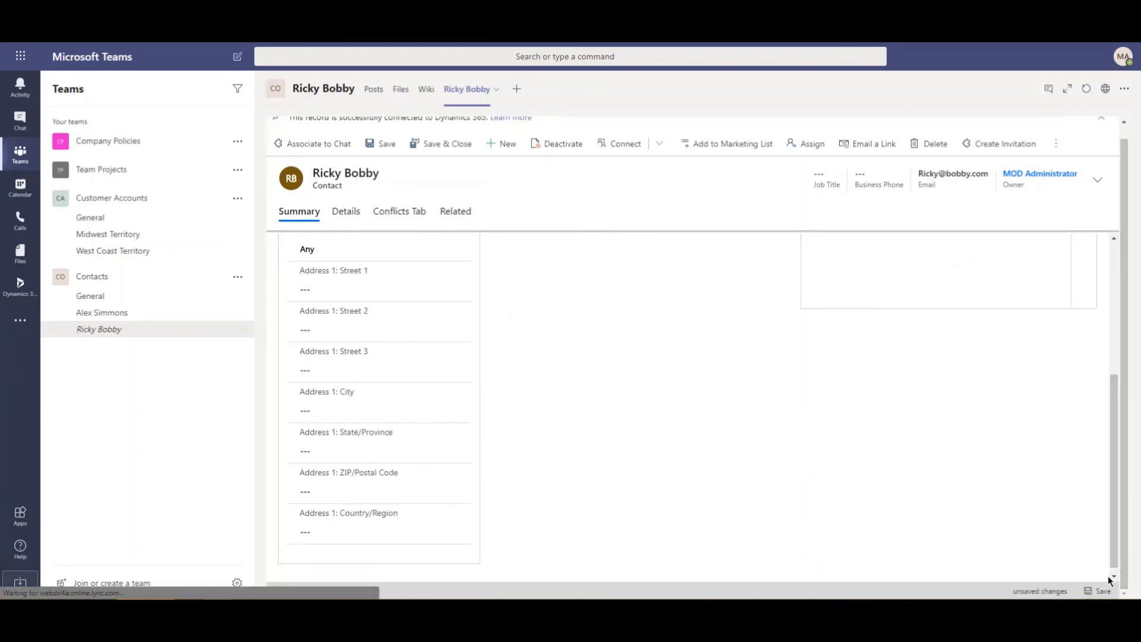
click(1100, 592)
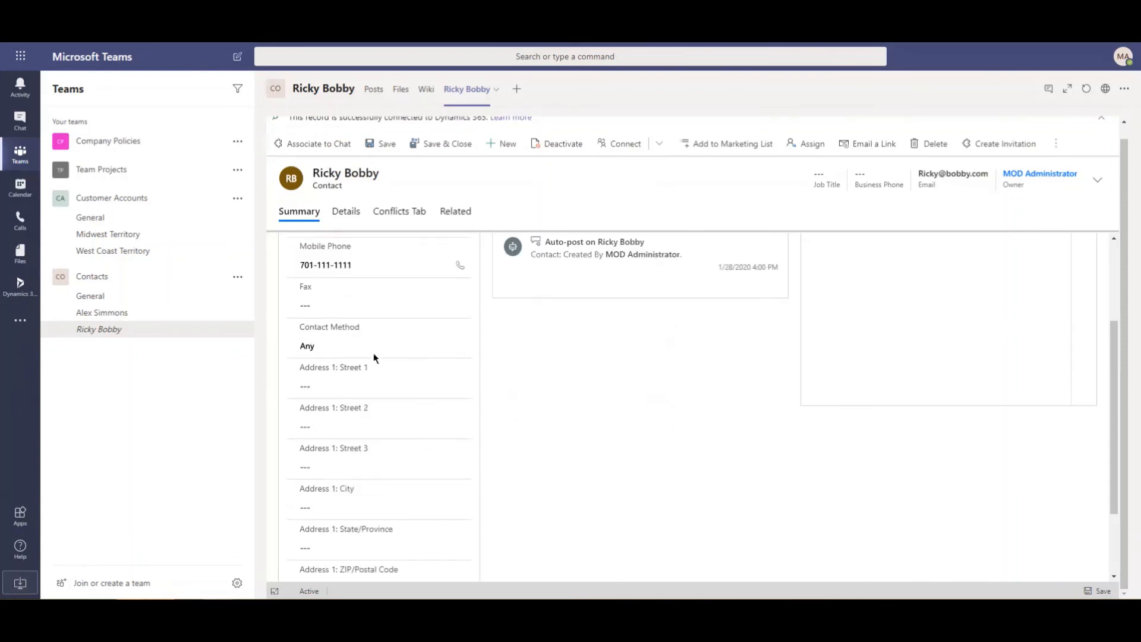
scroll(380, 393, up, 2)
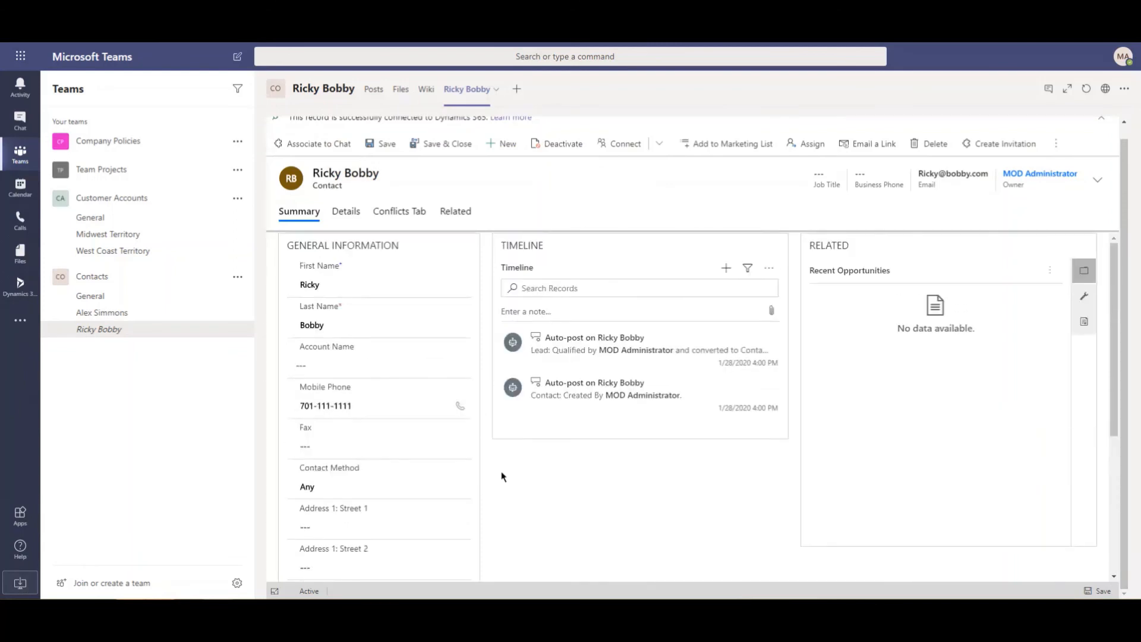